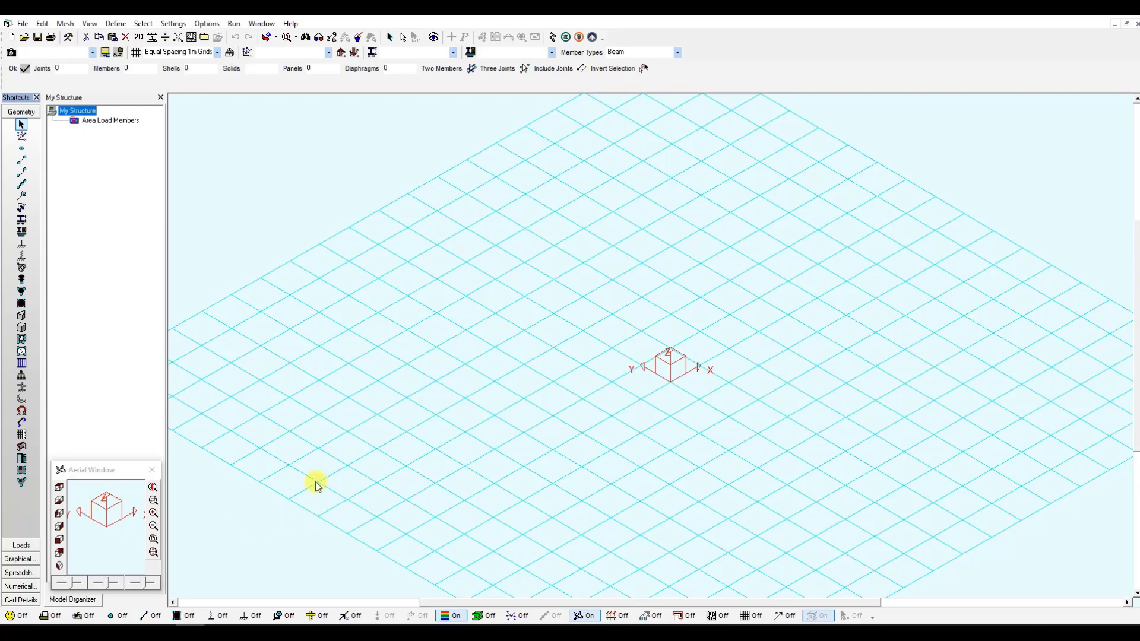
# - Draw two parallel 10 m girder lines, each split into 15 links along +X
pyautogui.click(22, 161)
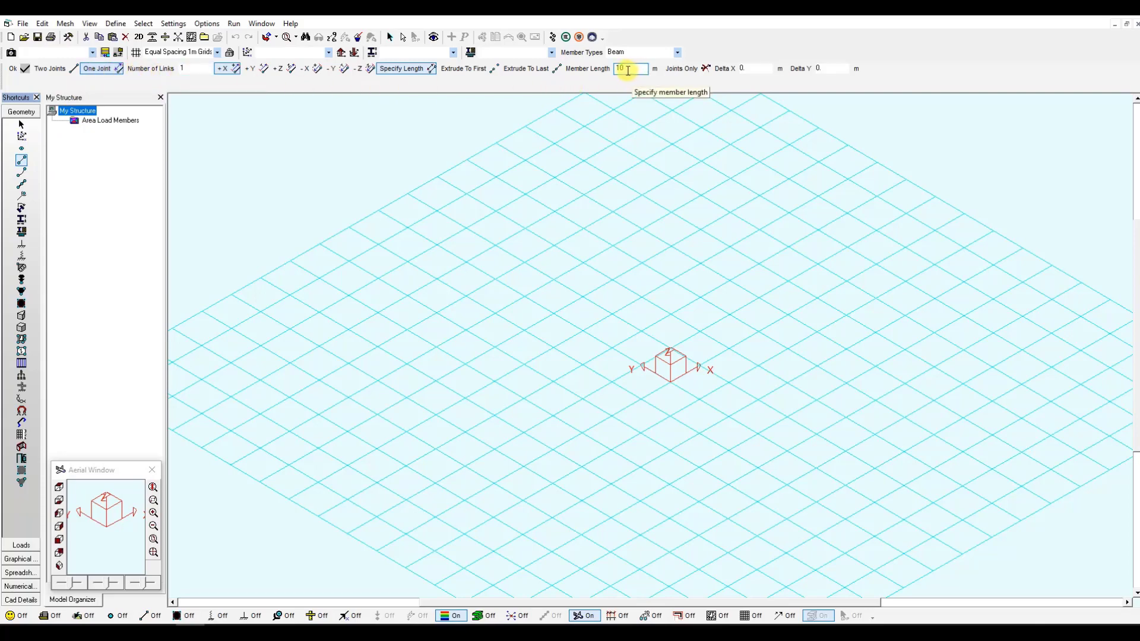
pyautogui.doubleClick(191, 69)
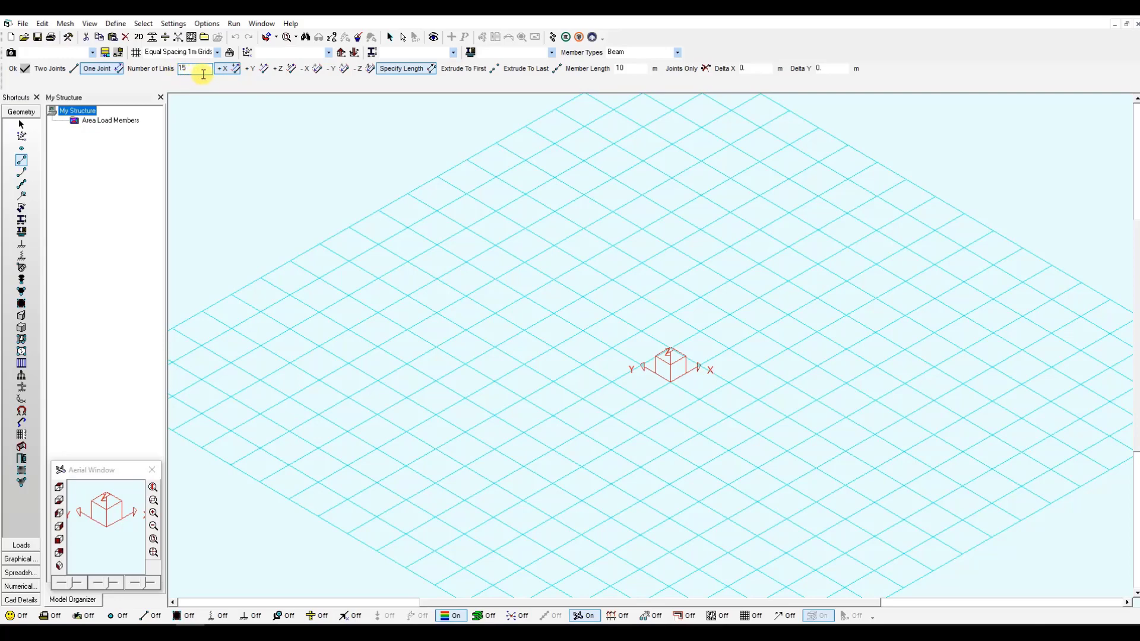
pyautogui.click(226, 71)
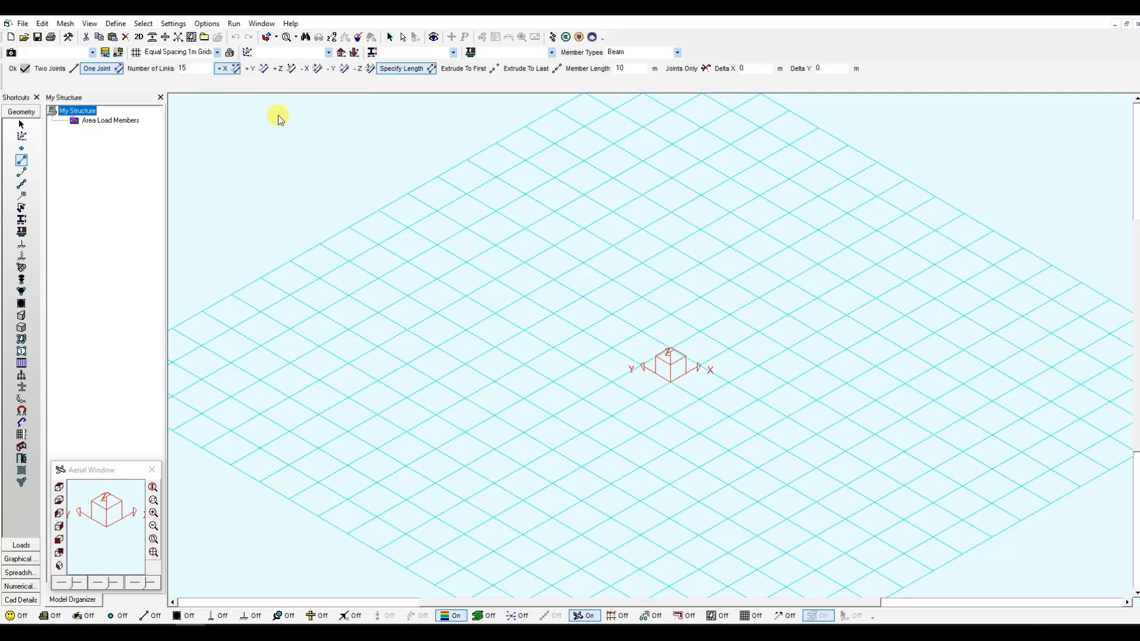
pyautogui.click(317, 450)
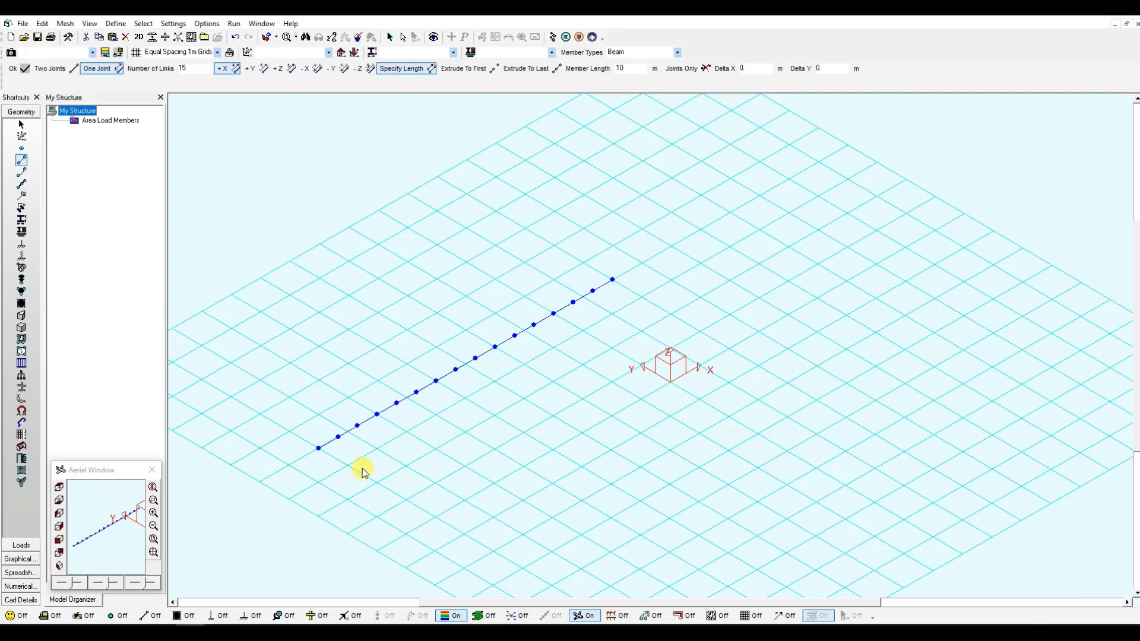
pyautogui.click(463, 534)
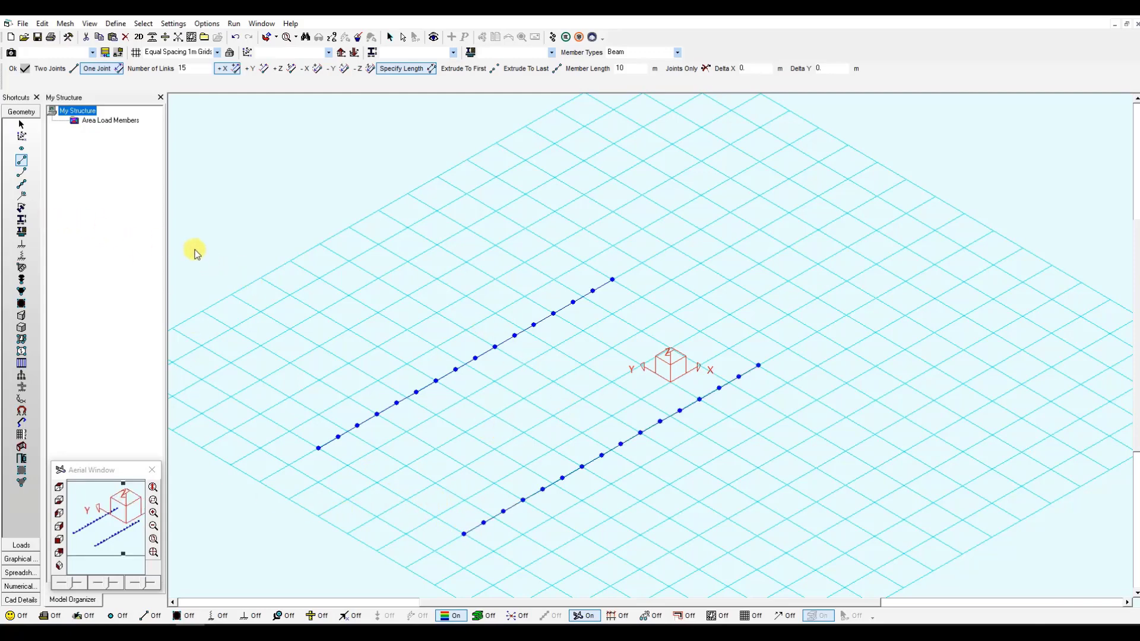
# - Assign the AISC 2011 US W44X335 steel section to every girder member
pyautogui.click(21, 220)
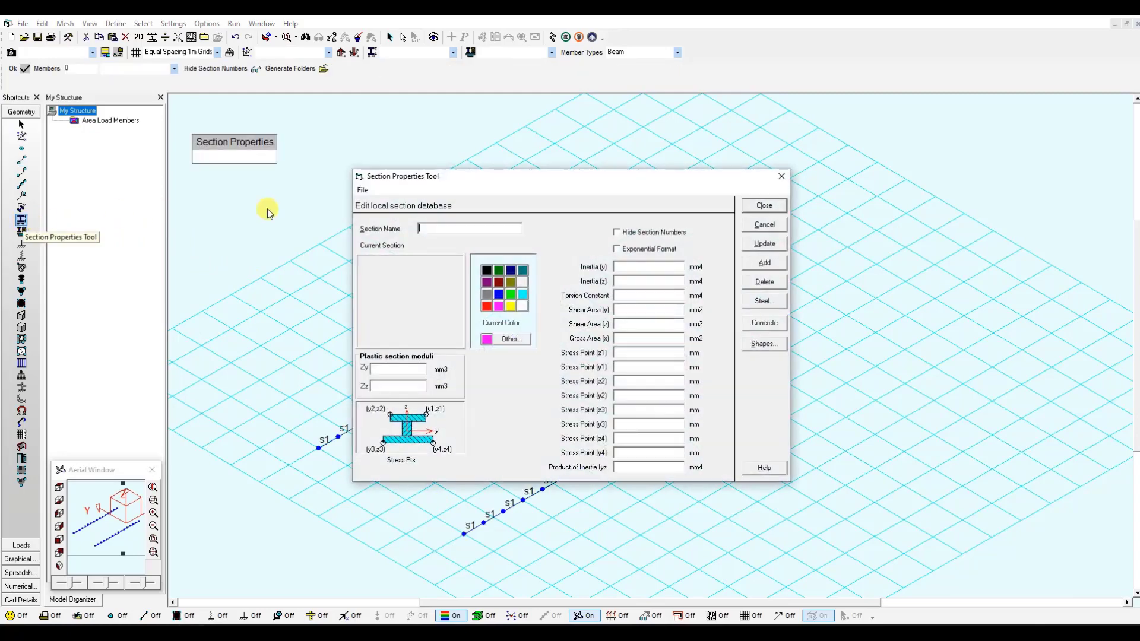
pyautogui.click(764, 301)
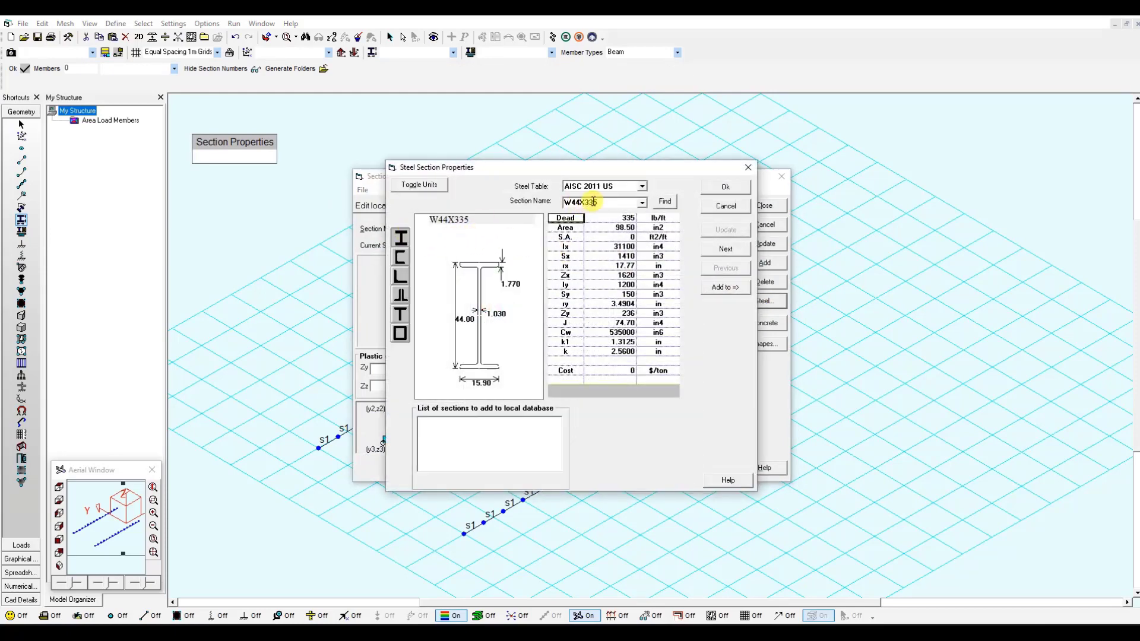
pyautogui.click(724, 186)
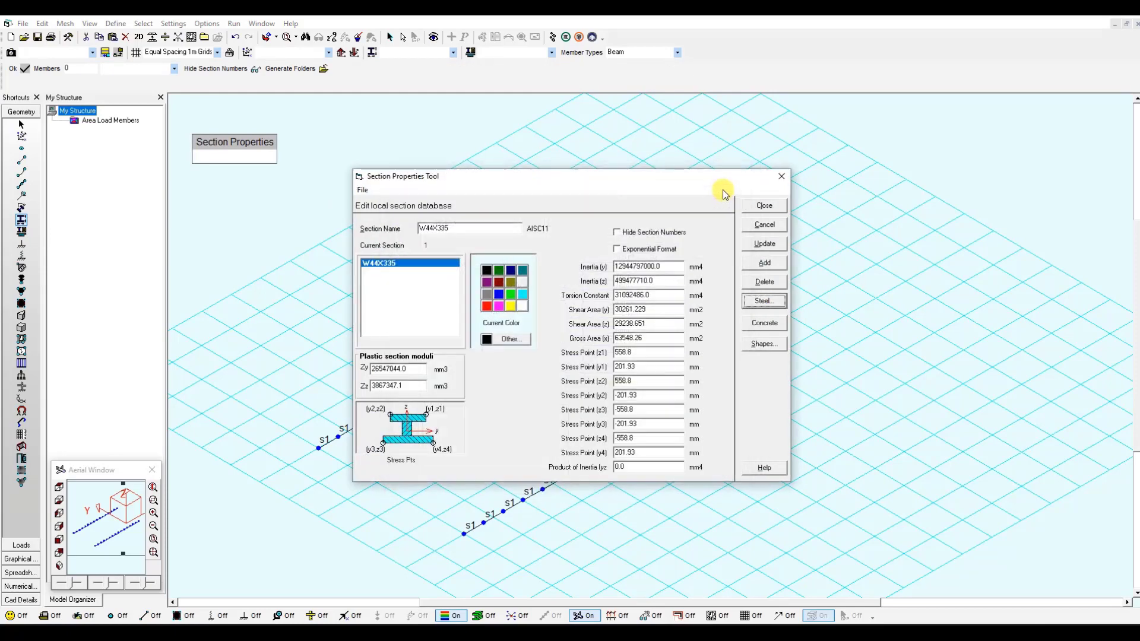
pyautogui.click(763, 206)
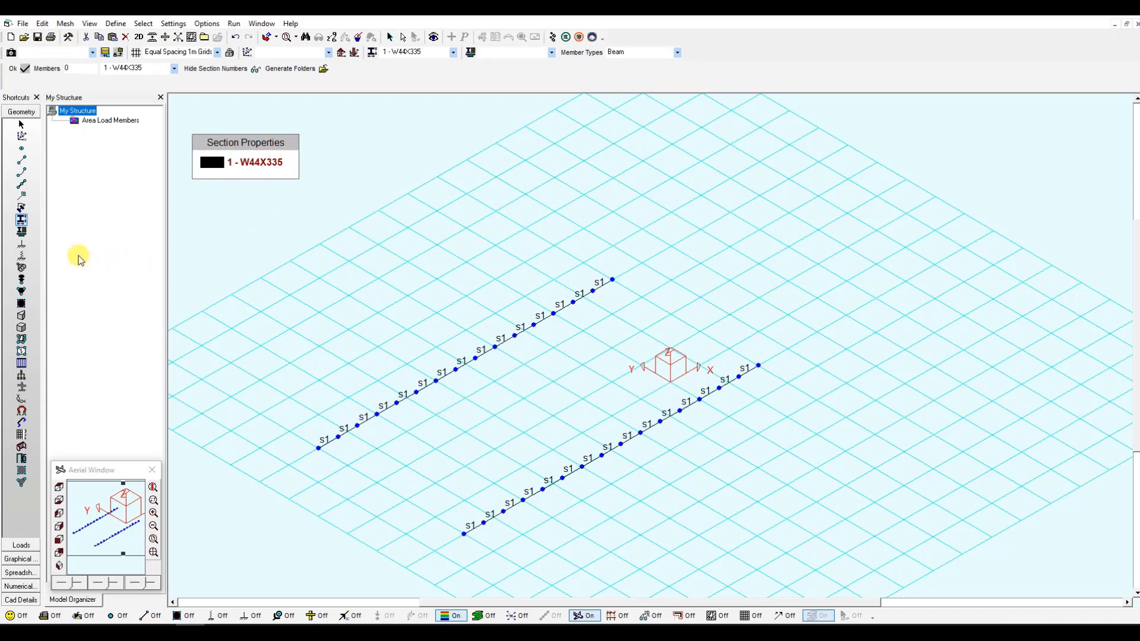
# - Place supports at the lower and upper end joints of both girder lines
pyautogui.click(22, 246)
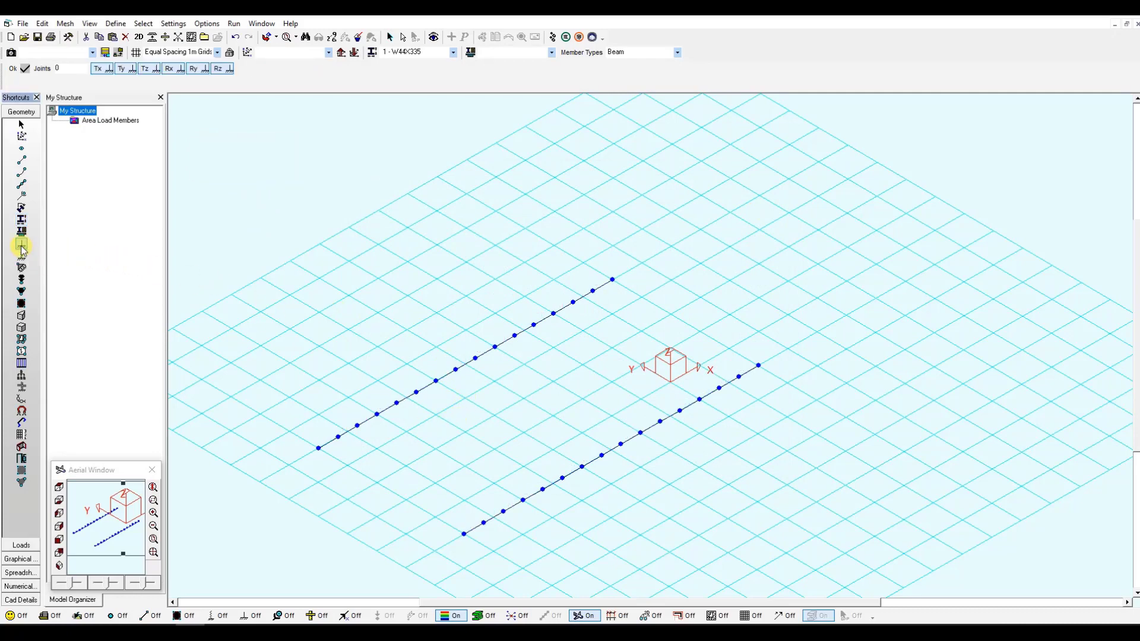
pyautogui.click(318, 449)
pyautogui.click(464, 533)
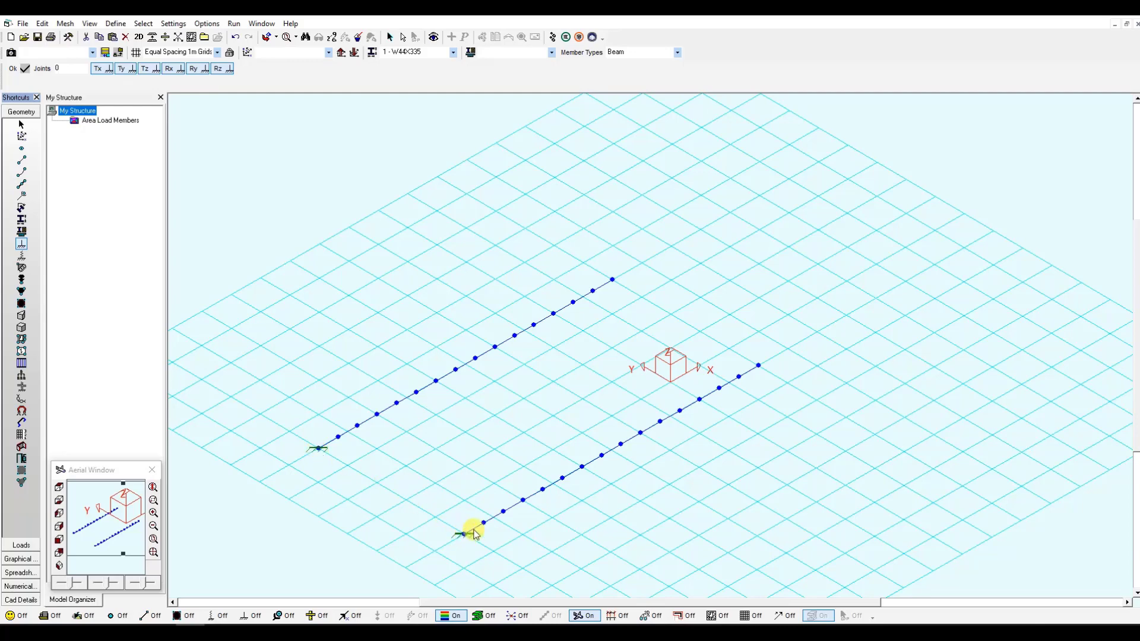
pyautogui.click(612, 279)
pyautogui.click(758, 366)
# - Go to the Loads page, fit both girders in view, and briefly show member numbers
pyautogui.click(21, 546)
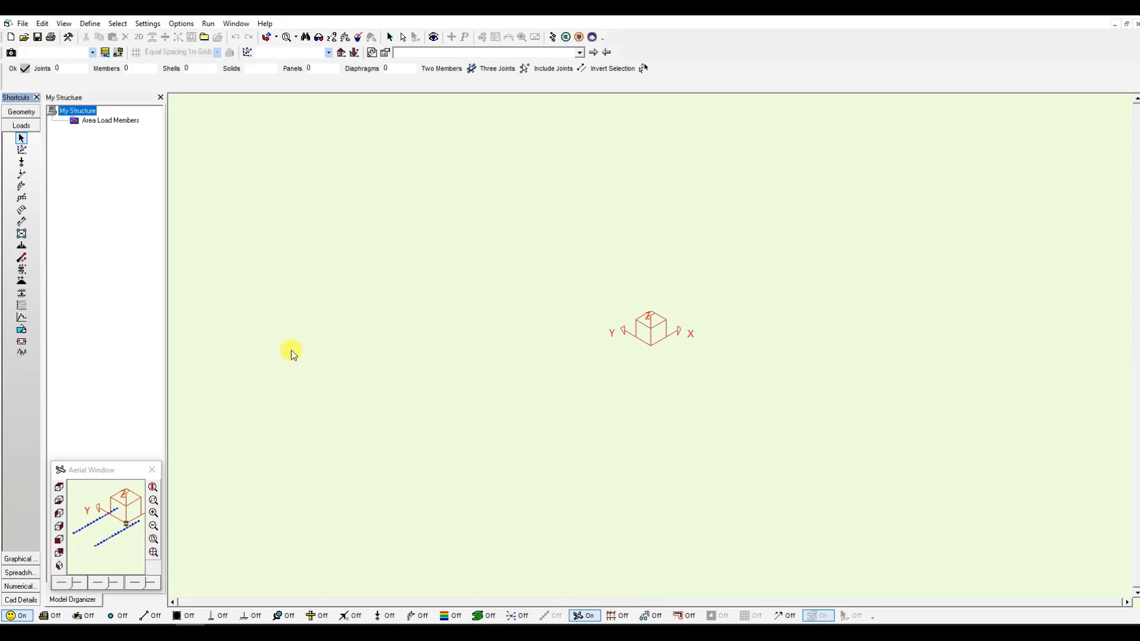
pyautogui.click(153, 538)
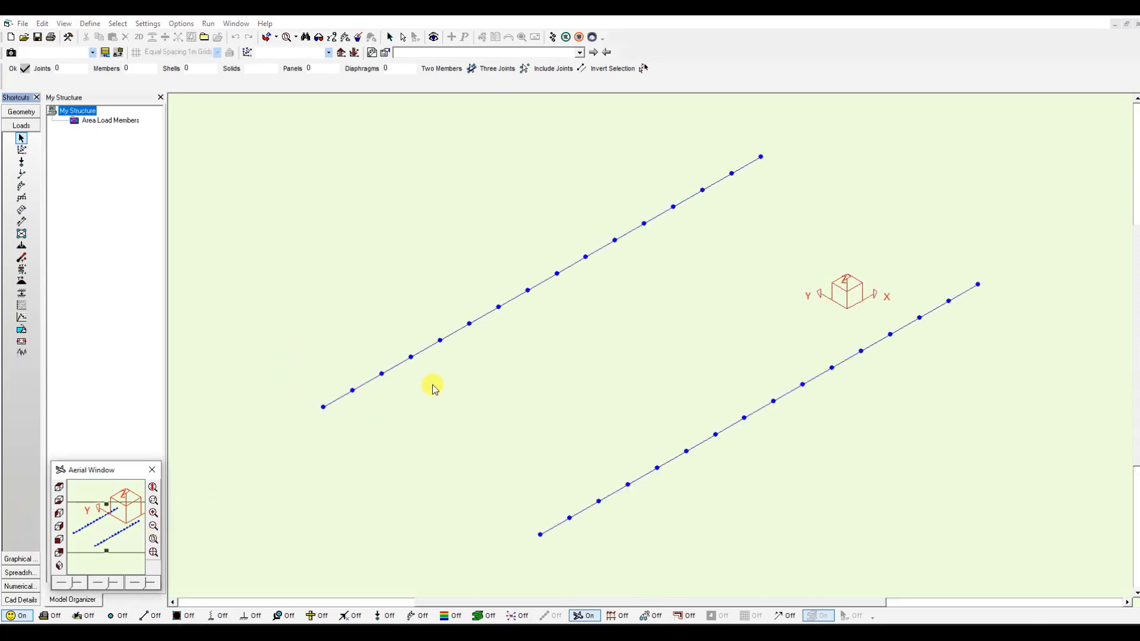
pyautogui.click(151, 616)
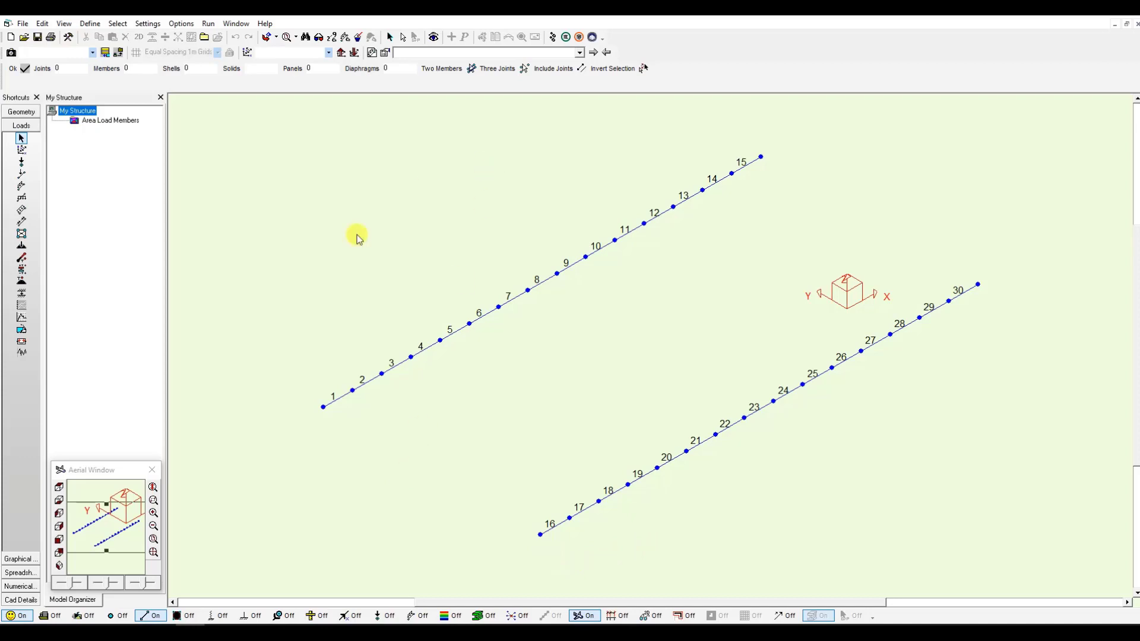
pyautogui.click(151, 615)
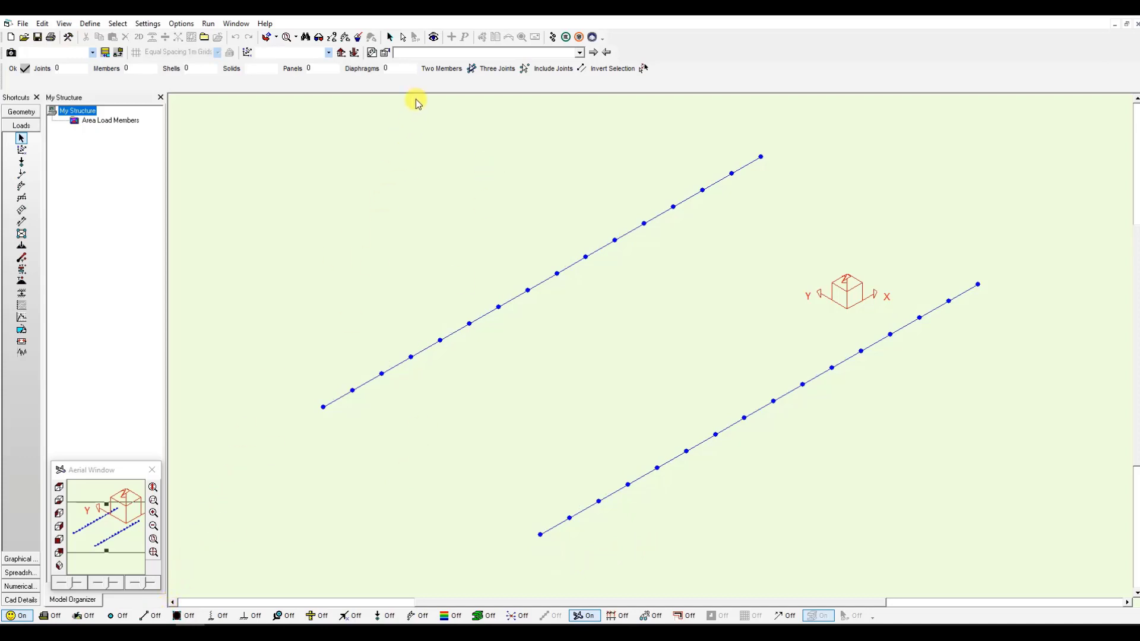
# - Create a new load case described as 'Moving Load'
pyautogui.click(371, 53)
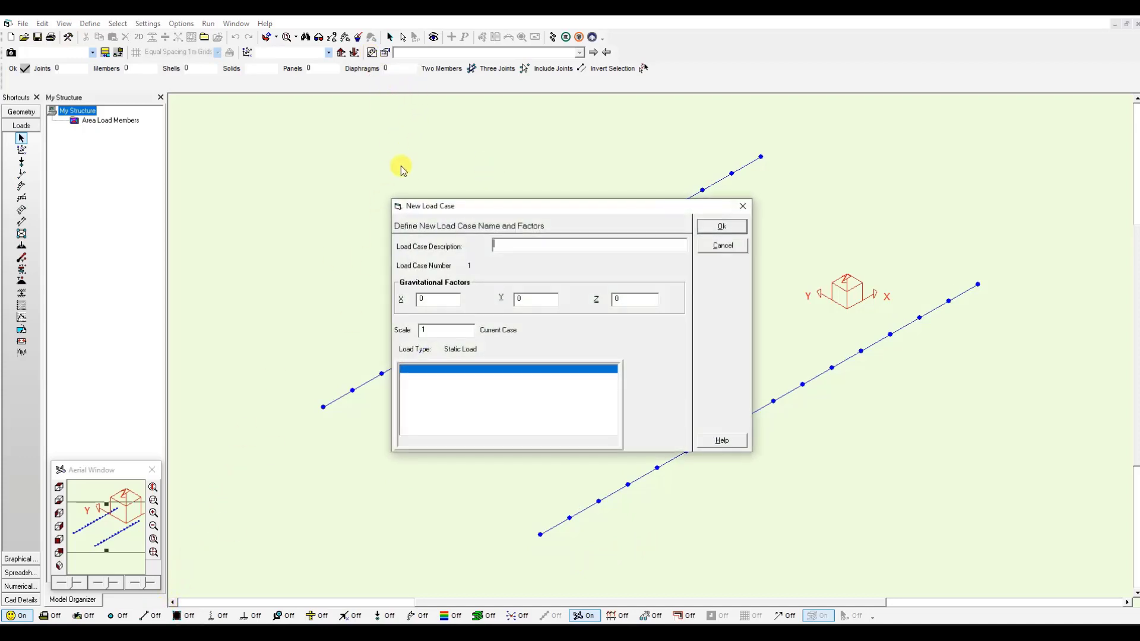
pyautogui.write('Moving Load')
pyautogui.click(722, 226)
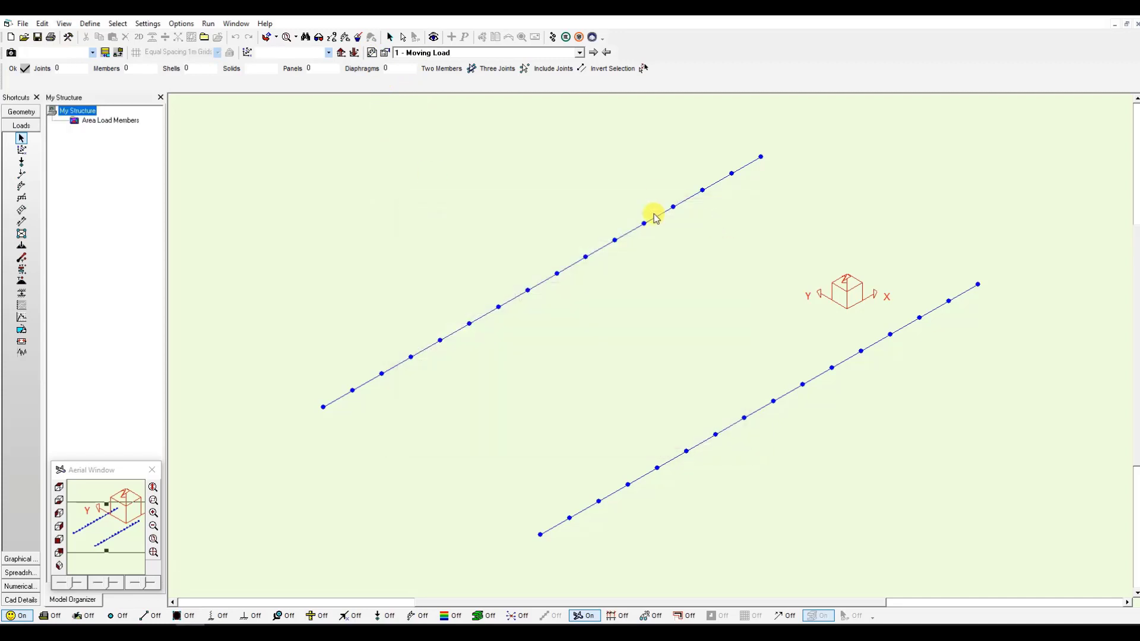
# - Create a 'Crane Load' wheel pattern with two 300 kN wheels at 0 m and 1.5 m
pyautogui.click(21, 330)
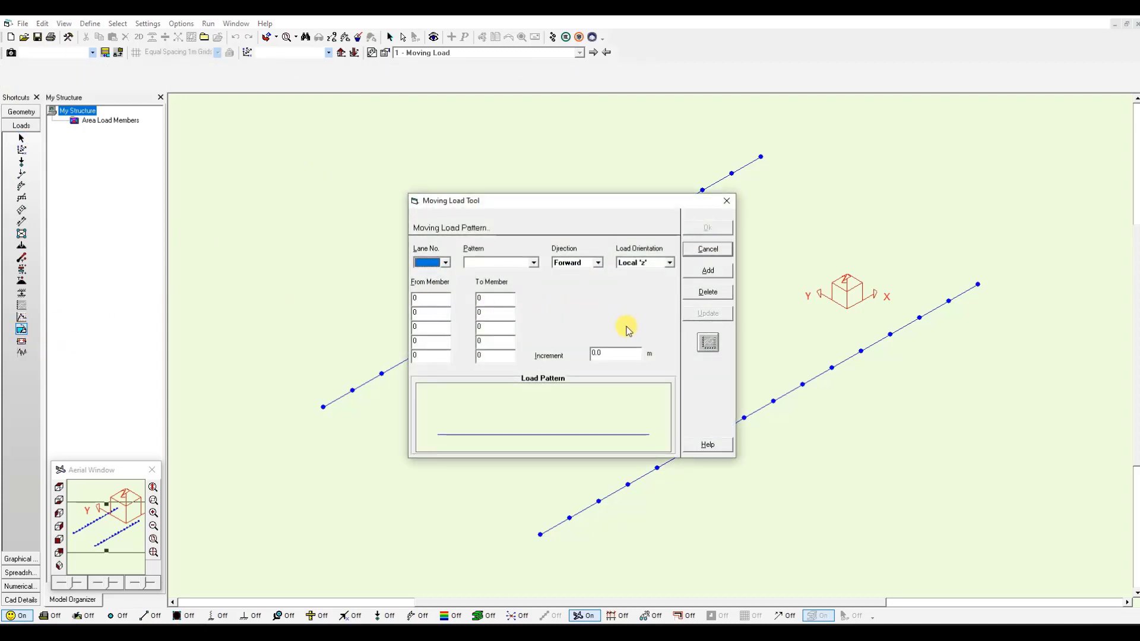
pyautogui.click(707, 344)
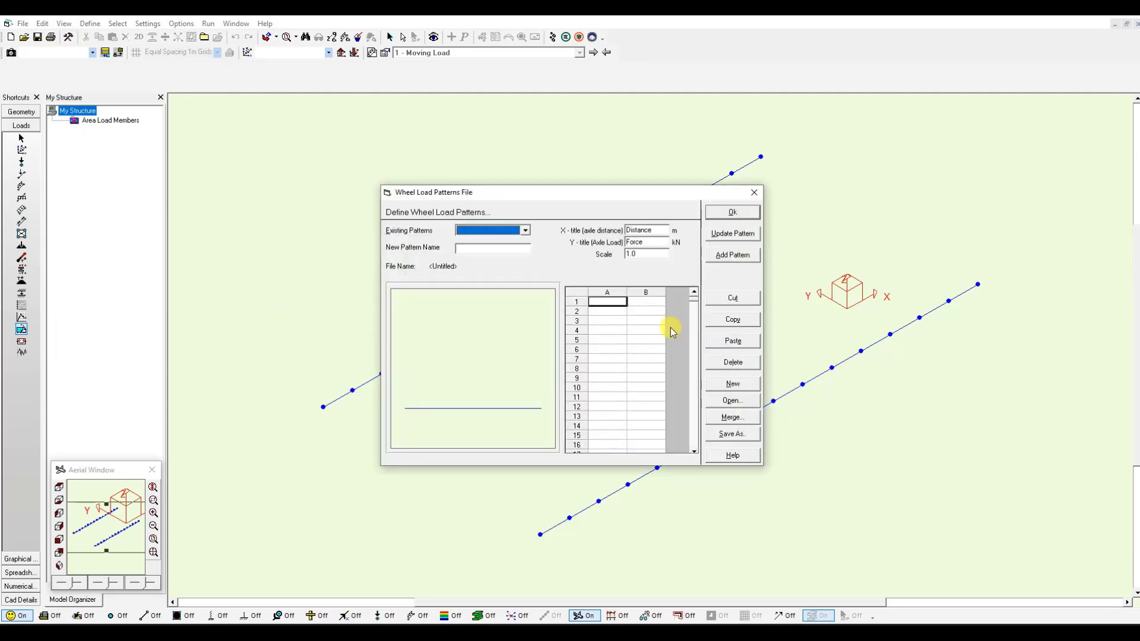
pyautogui.click(488, 249)
pyautogui.write('Crane Load')
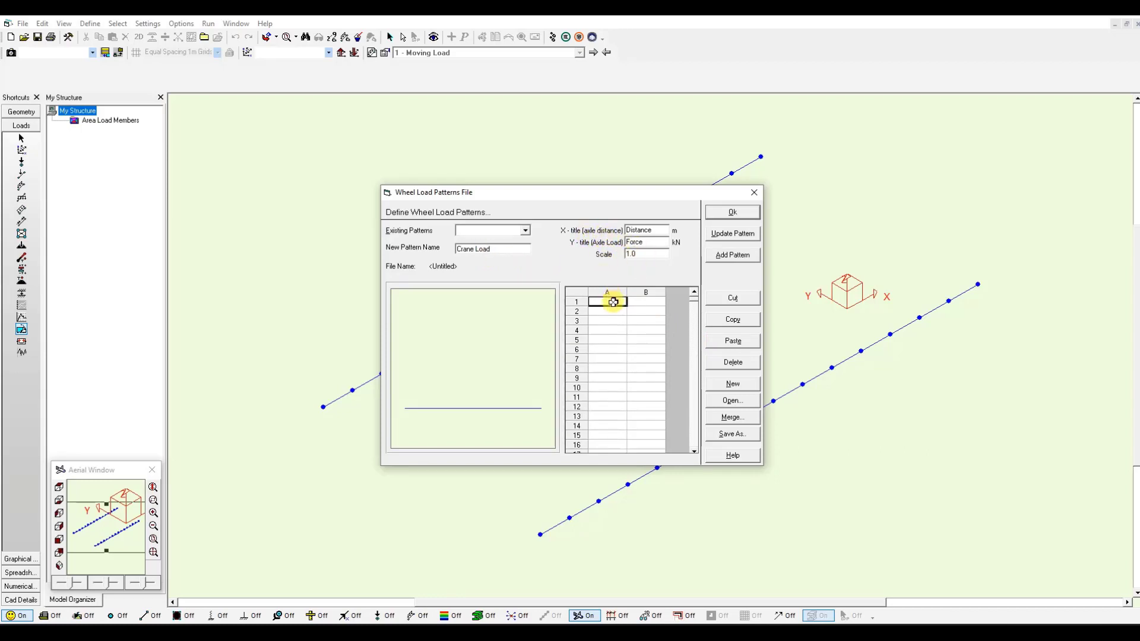
pyautogui.write('0')
pyautogui.click(641, 302)
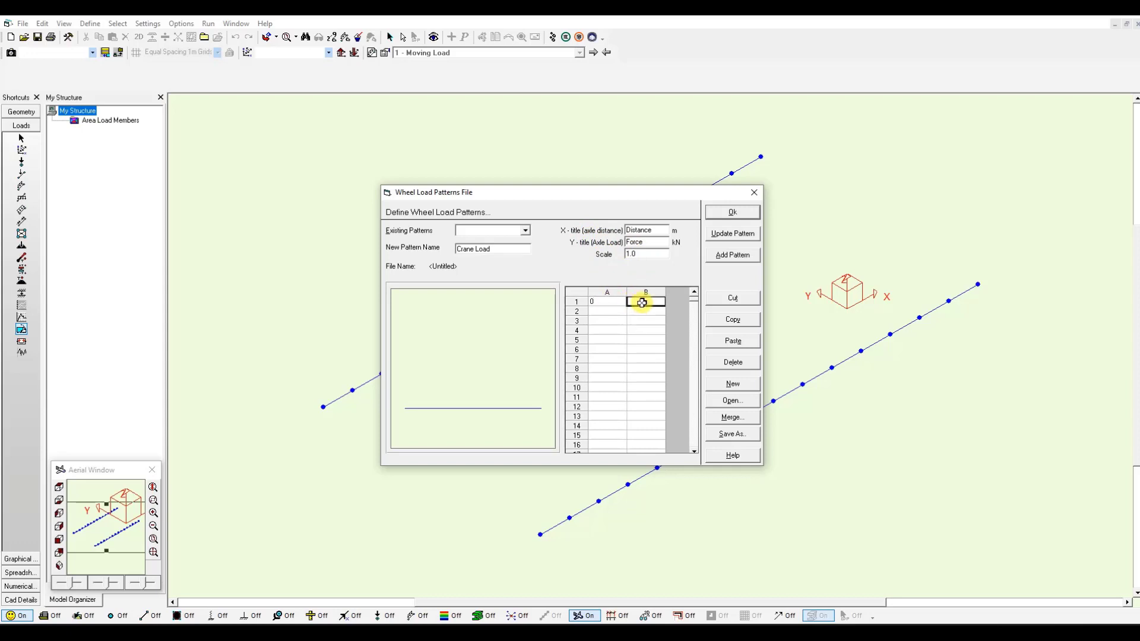
pyautogui.write('300')
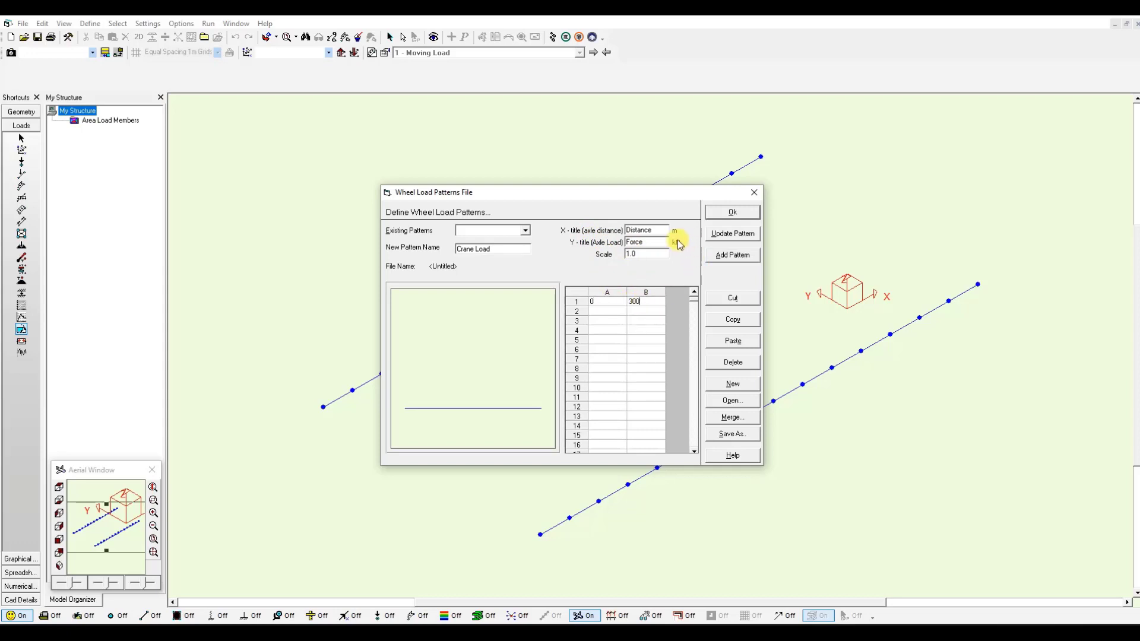
pyautogui.click(603, 312)
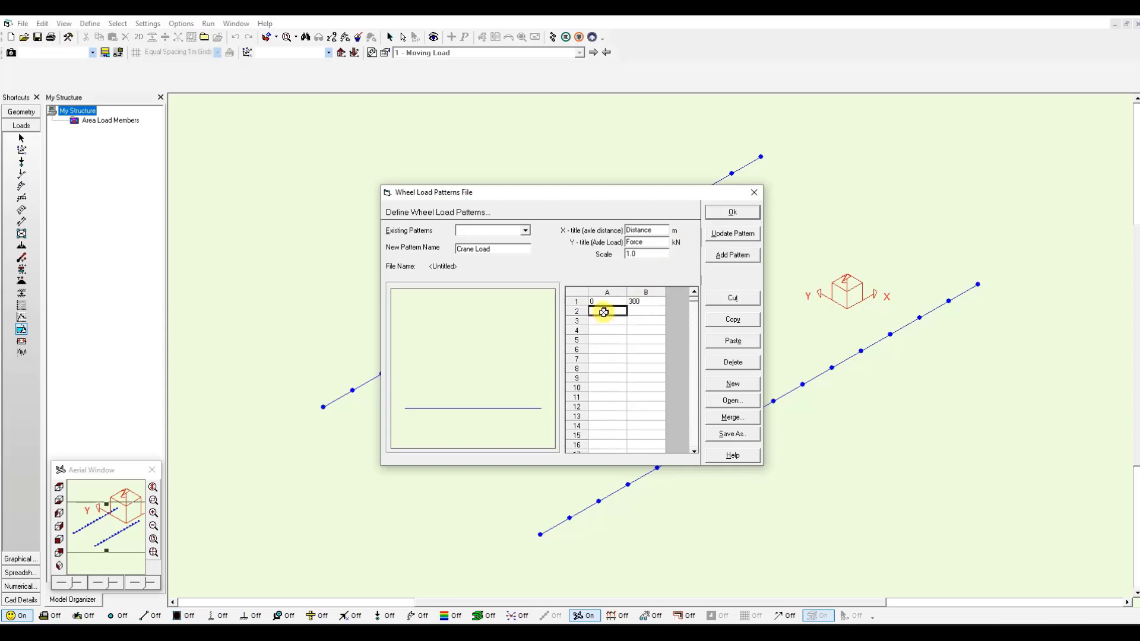
pyautogui.write('1.5')
pyautogui.click(646, 310)
pyautogui.write('300')
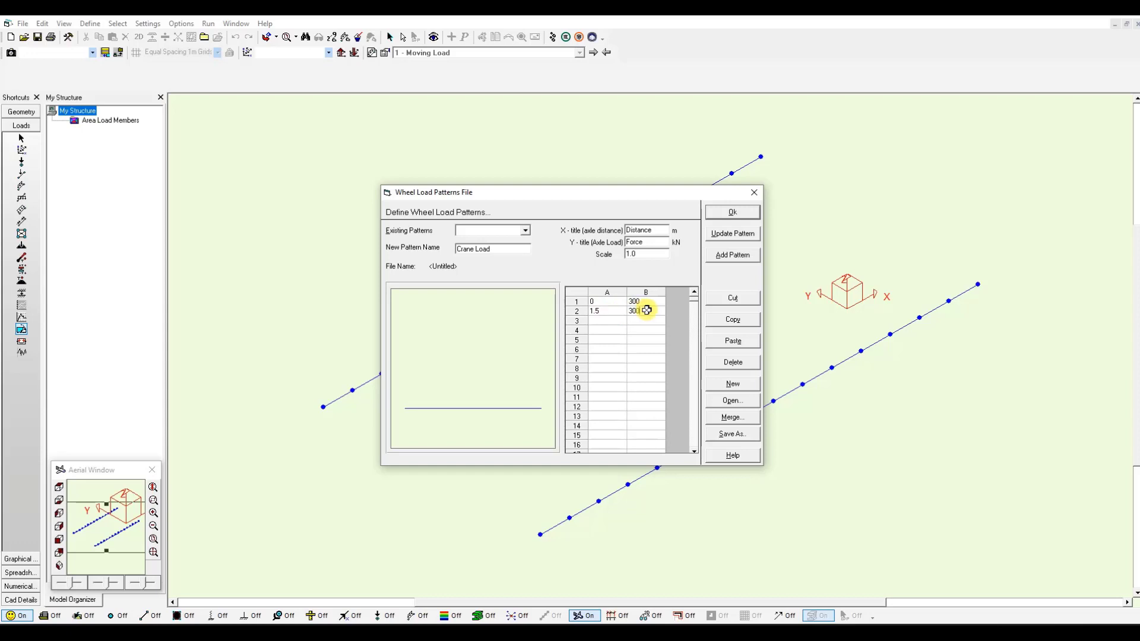
pyautogui.click(736, 256)
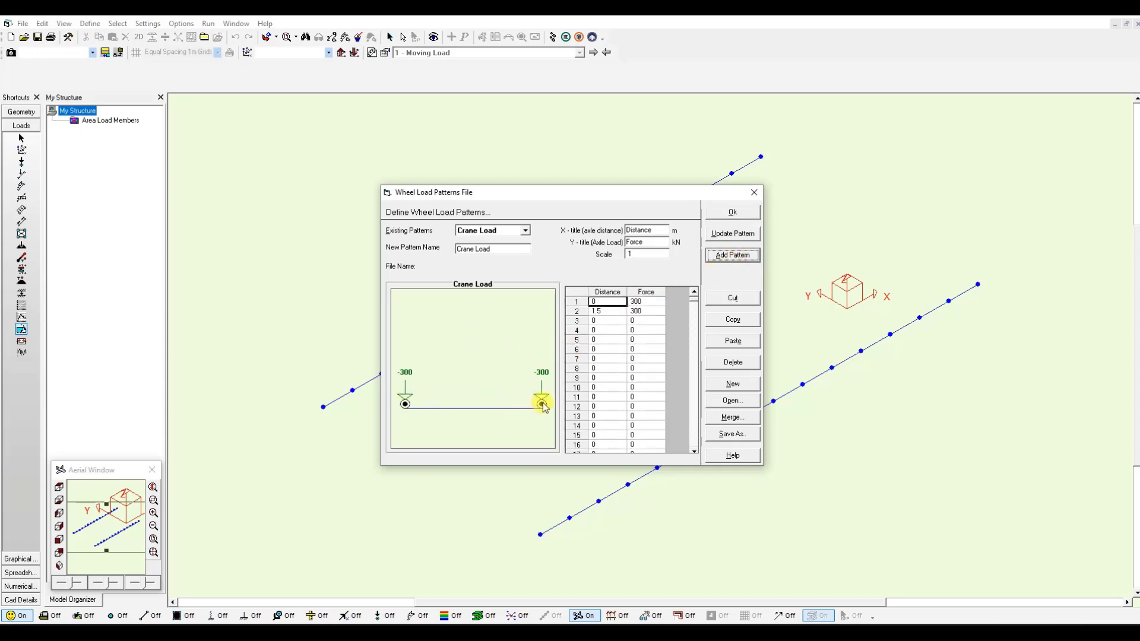
# - Save the wheel patterns to a Moving Loads file named 'Crane Load'
pyautogui.click(735, 212)
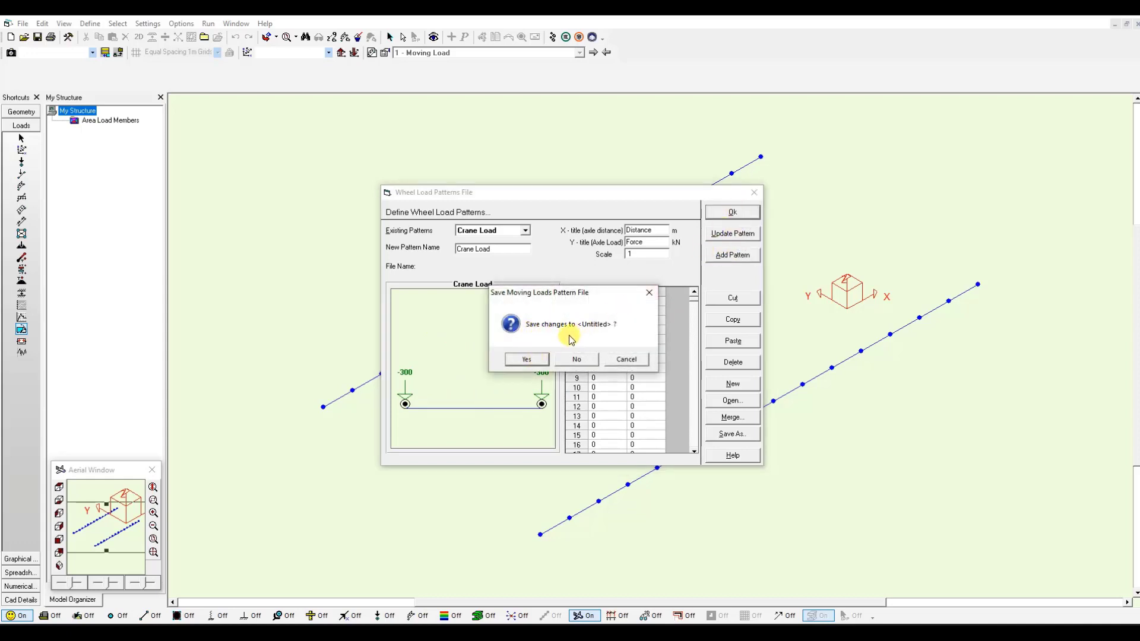
pyautogui.click(543, 357)
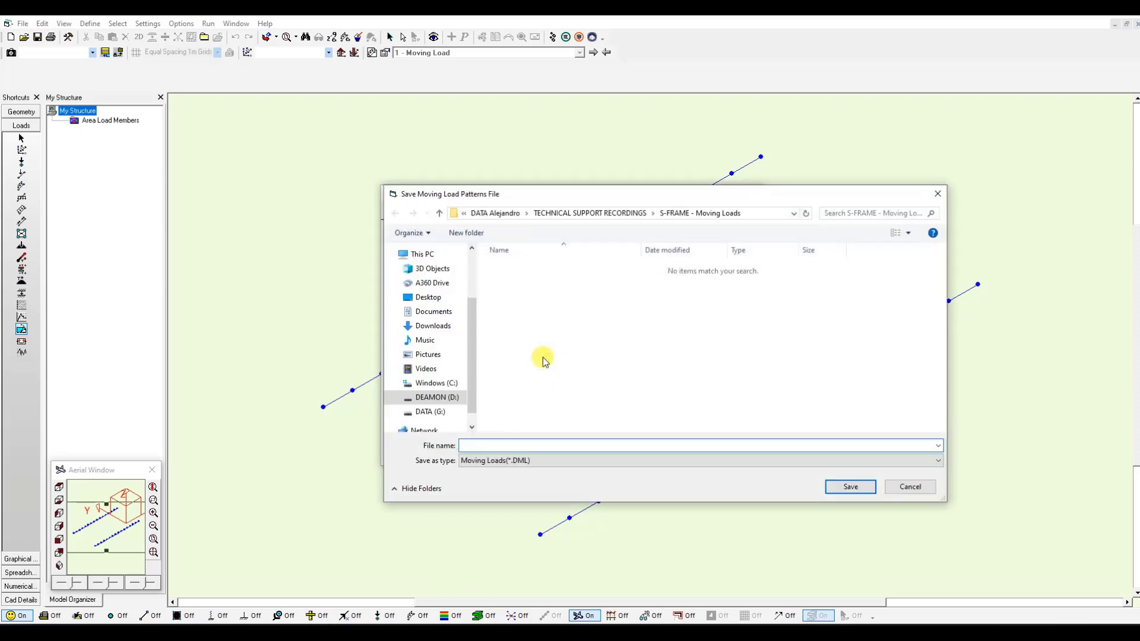
pyautogui.write('Crane Load')
pyautogui.click(850, 486)
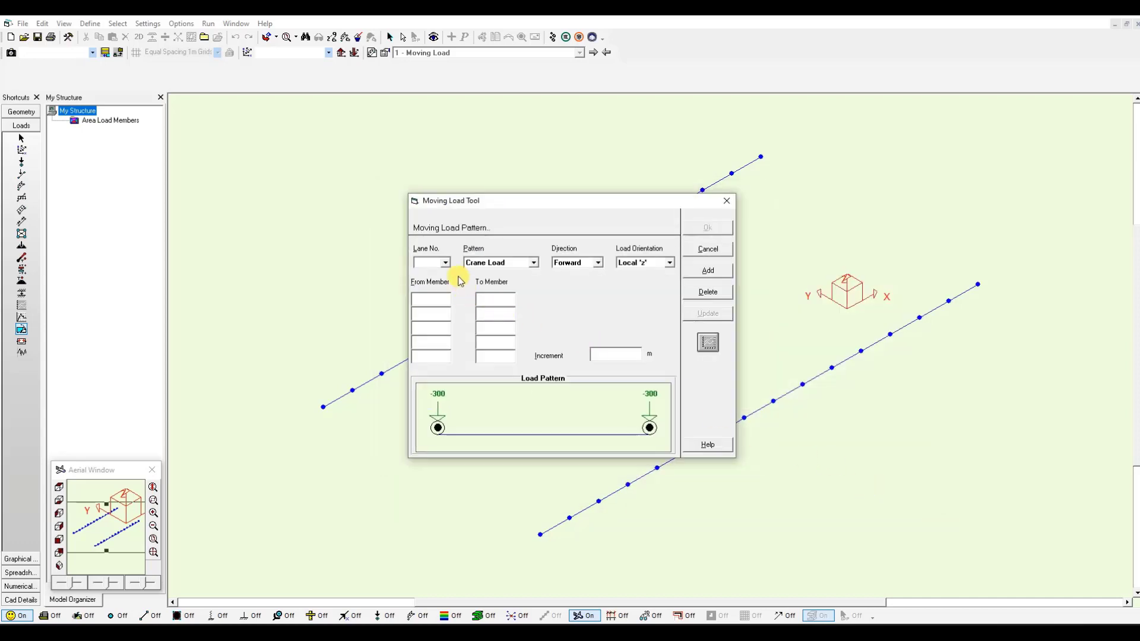
# - Add lane 1 over members 1 to 15, acting in Global '-Z' with a 0.2 m increment
pyautogui.click(435, 297)
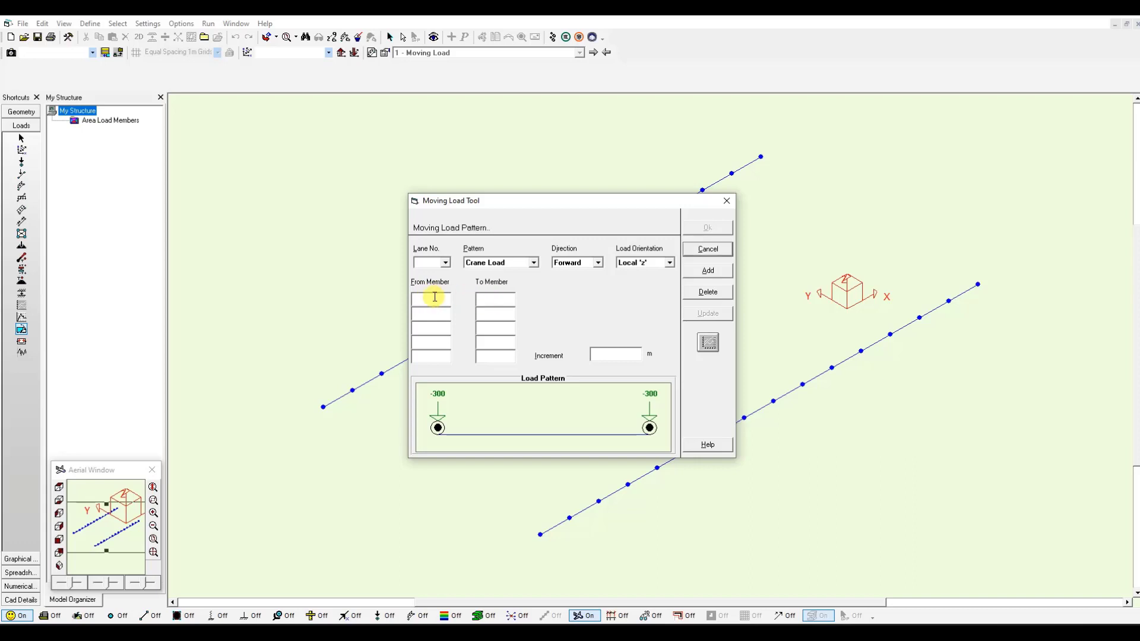
pyautogui.write('1')
pyautogui.click(508, 298)
pyautogui.write('15')
pyautogui.click(667, 263)
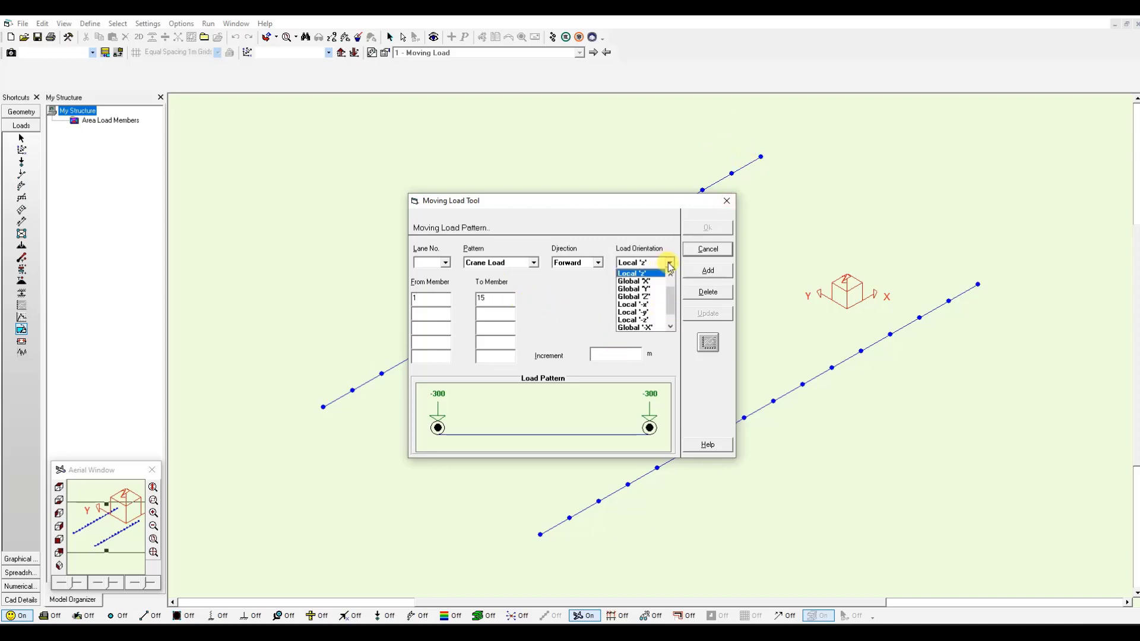
pyautogui.click(671, 327)
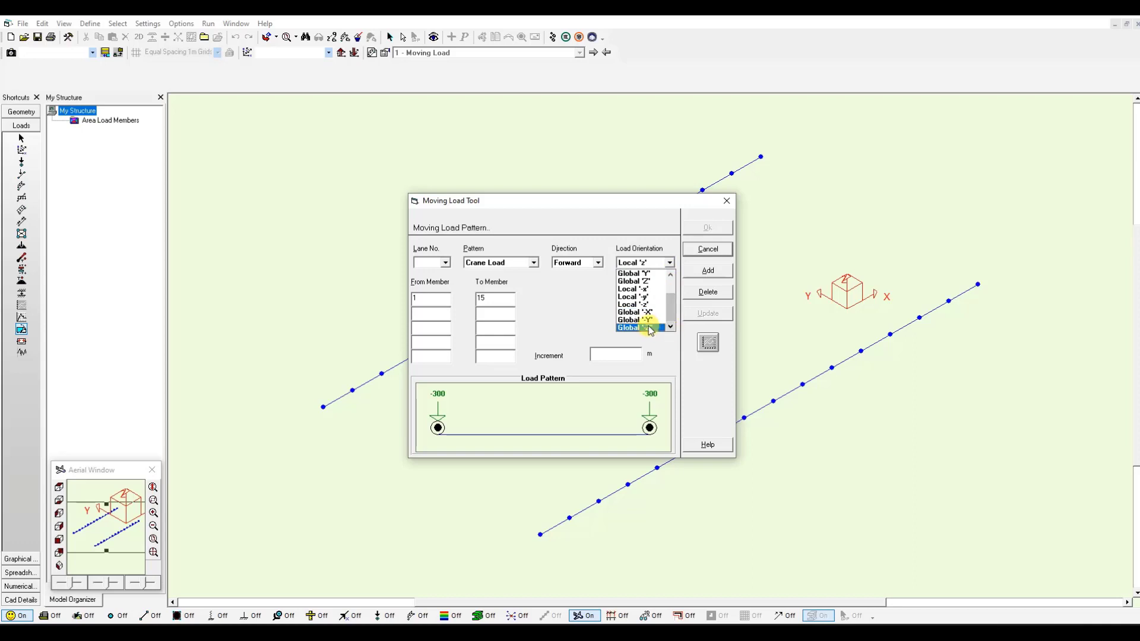
pyautogui.click(647, 327)
pyautogui.click(617, 354)
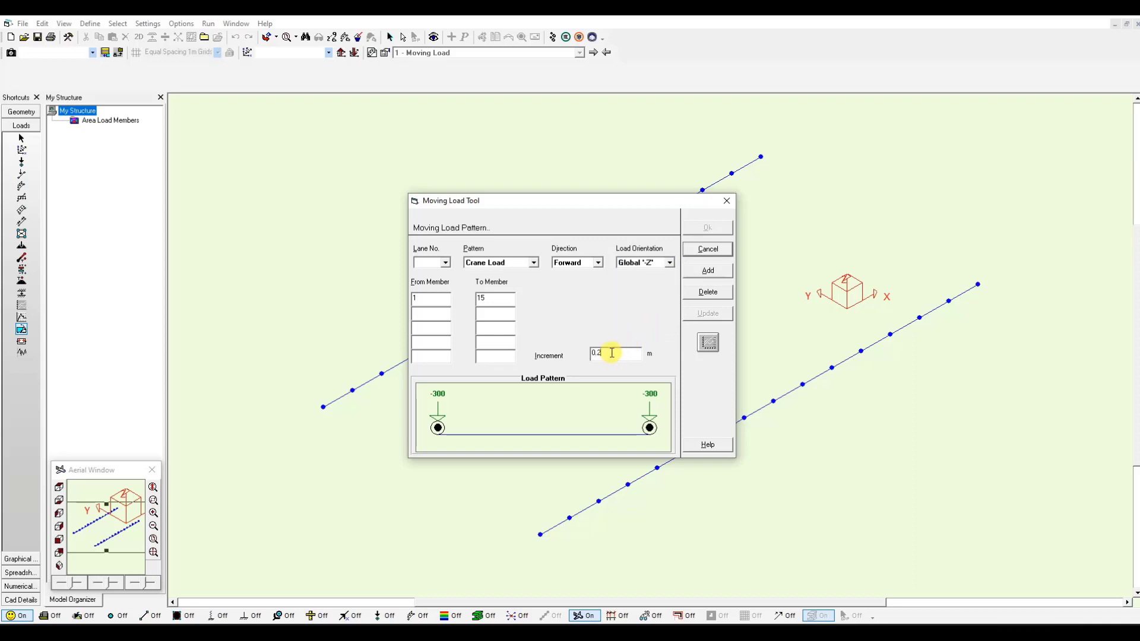
pyautogui.doubleClick(596, 355)
pyautogui.click(720, 275)
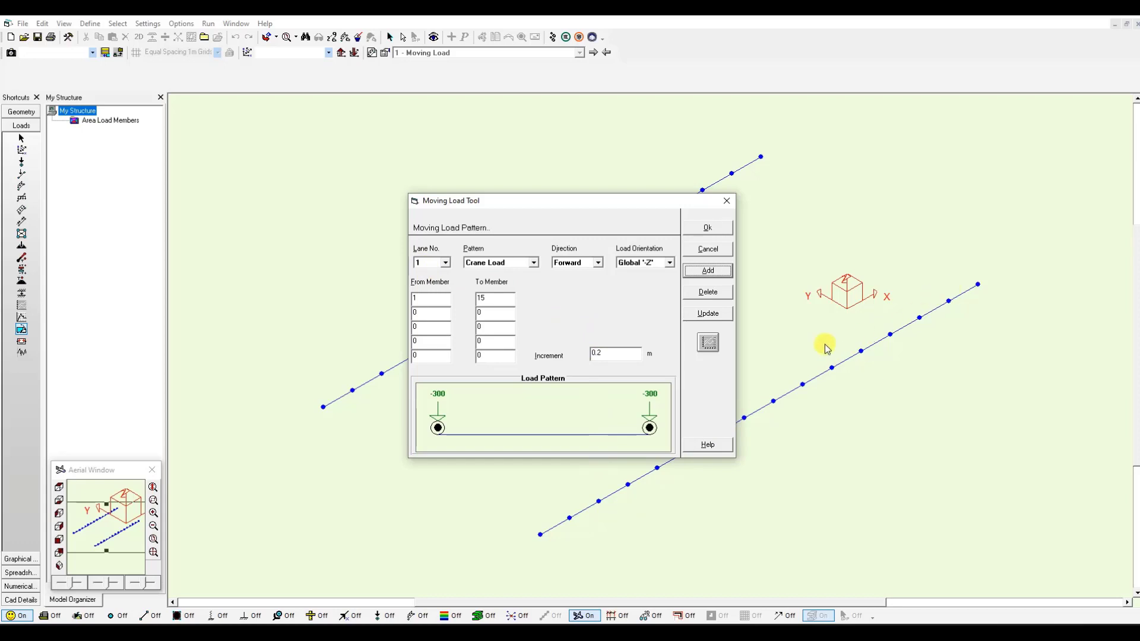
# - Add lane 2 over members 16 to 30, verify both lanes are listed, and accept
pyautogui.doubleClick(426, 296)
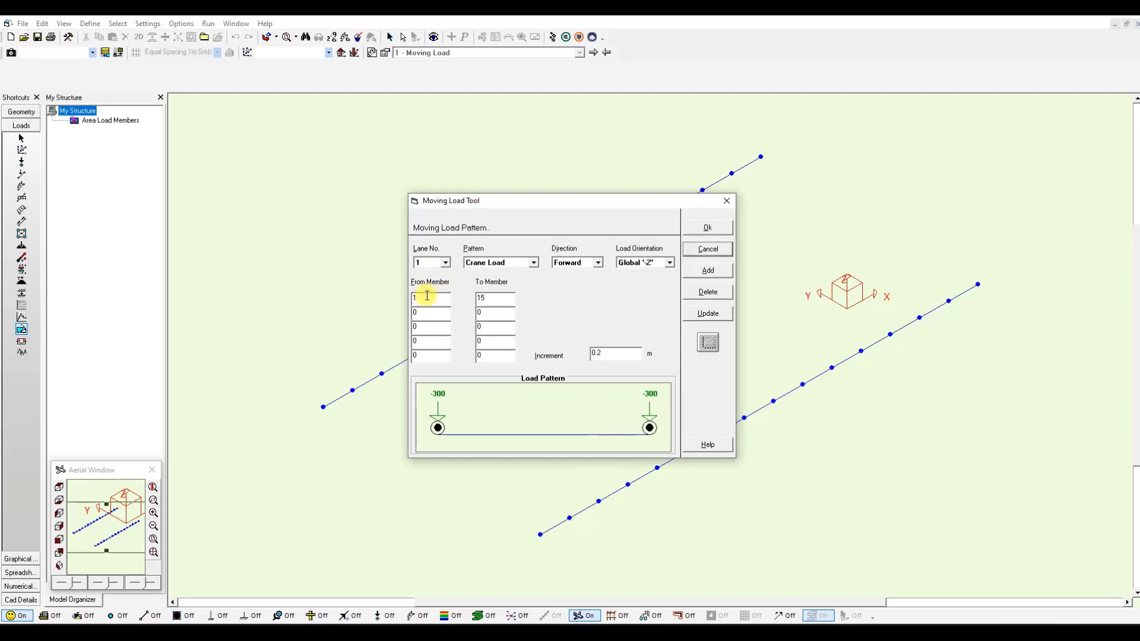
pyautogui.write('6')
pyautogui.doubleClick(492, 301)
pyautogui.click(598, 354)
pyautogui.click(707, 272)
pyautogui.click(445, 262)
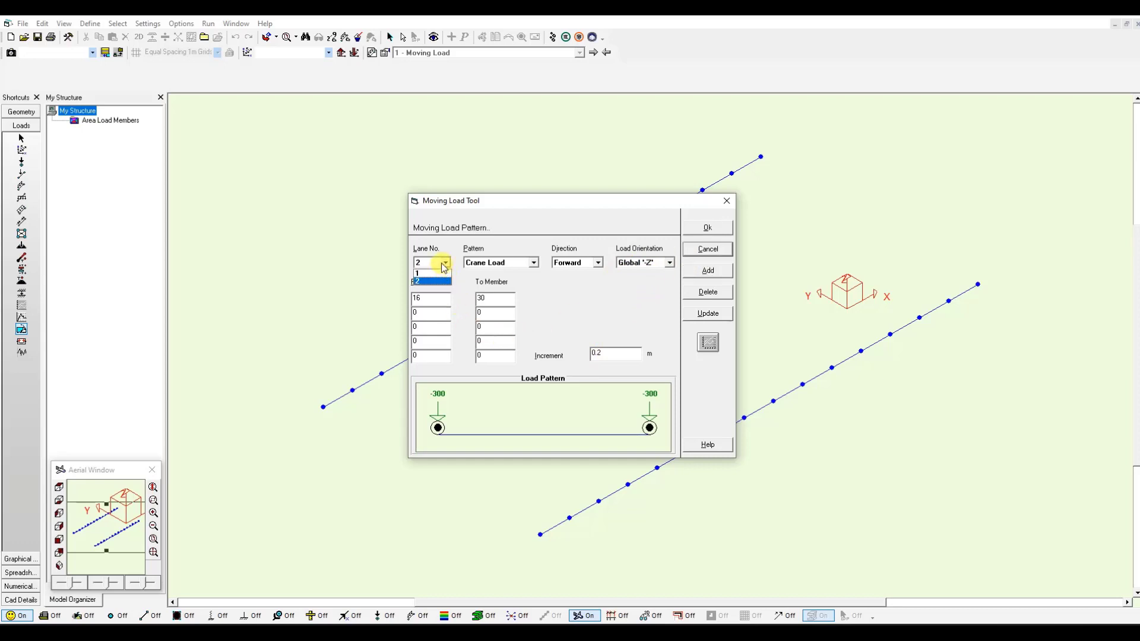
pyautogui.click(562, 289)
pyautogui.click(710, 228)
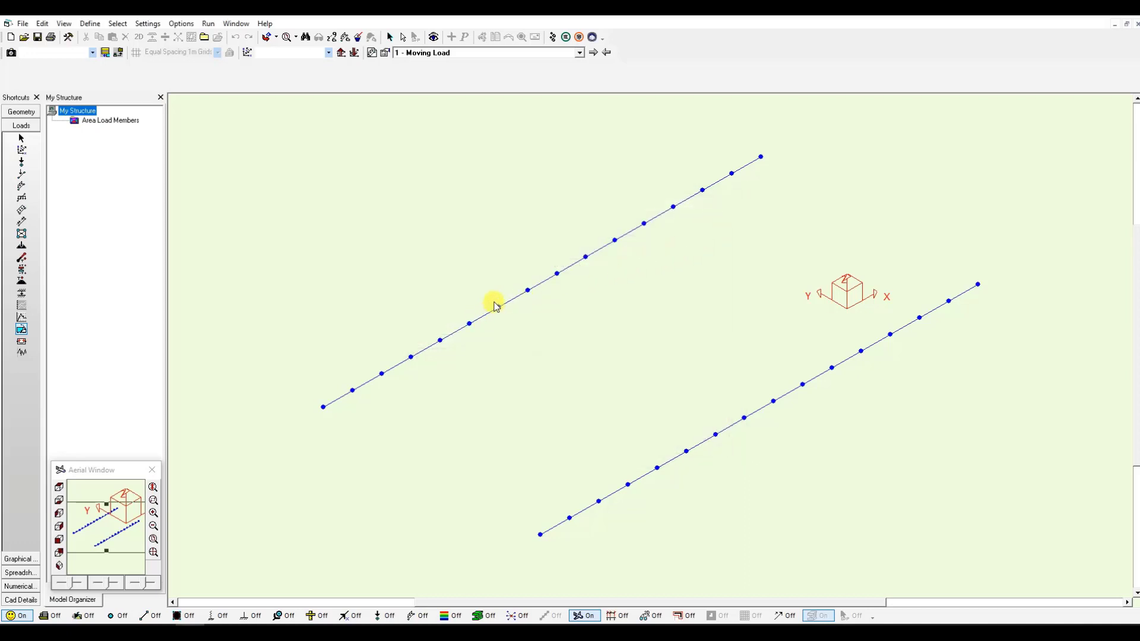
# - Run a Linear Static Moving loads analysis on both girders
pyautogui.click(555, 38)
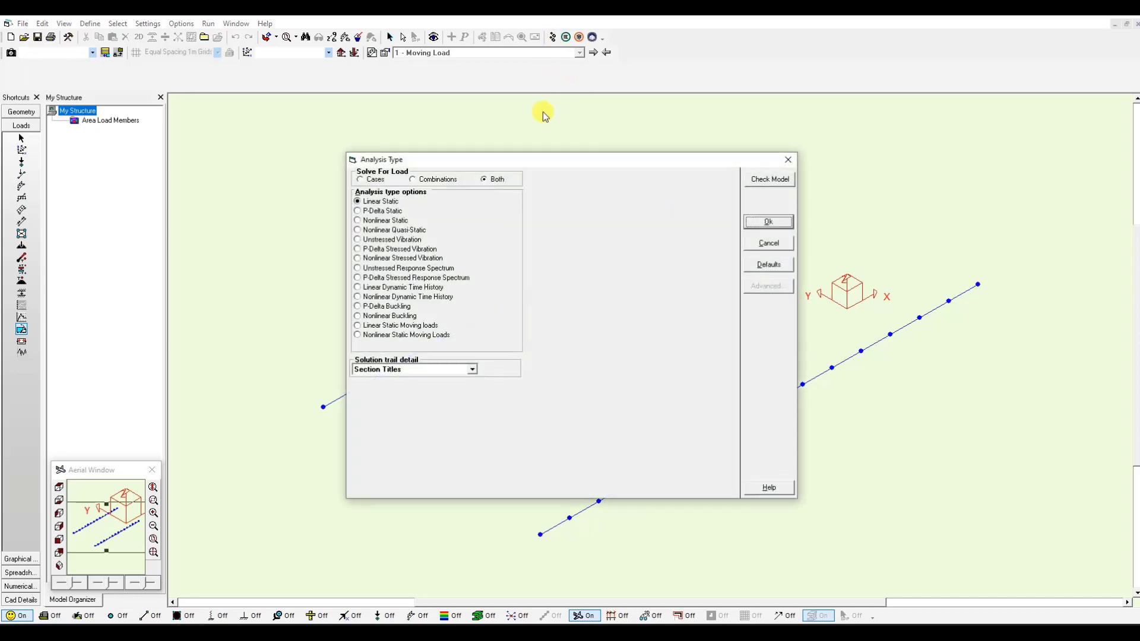
pyautogui.click(421, 326)
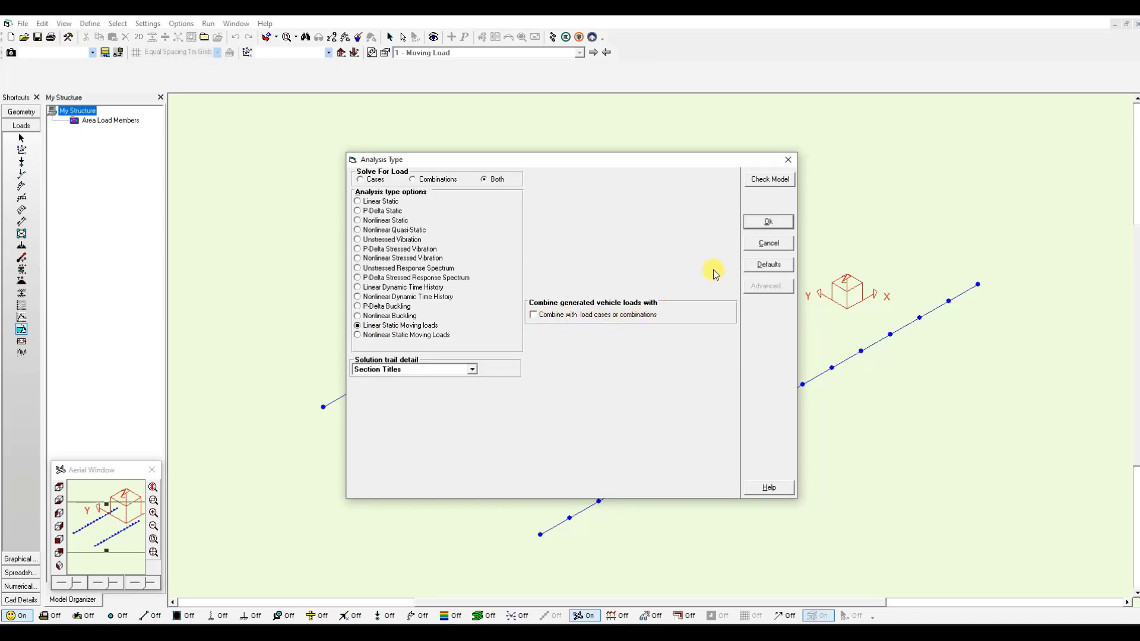
pyautogui.click(774, 224)
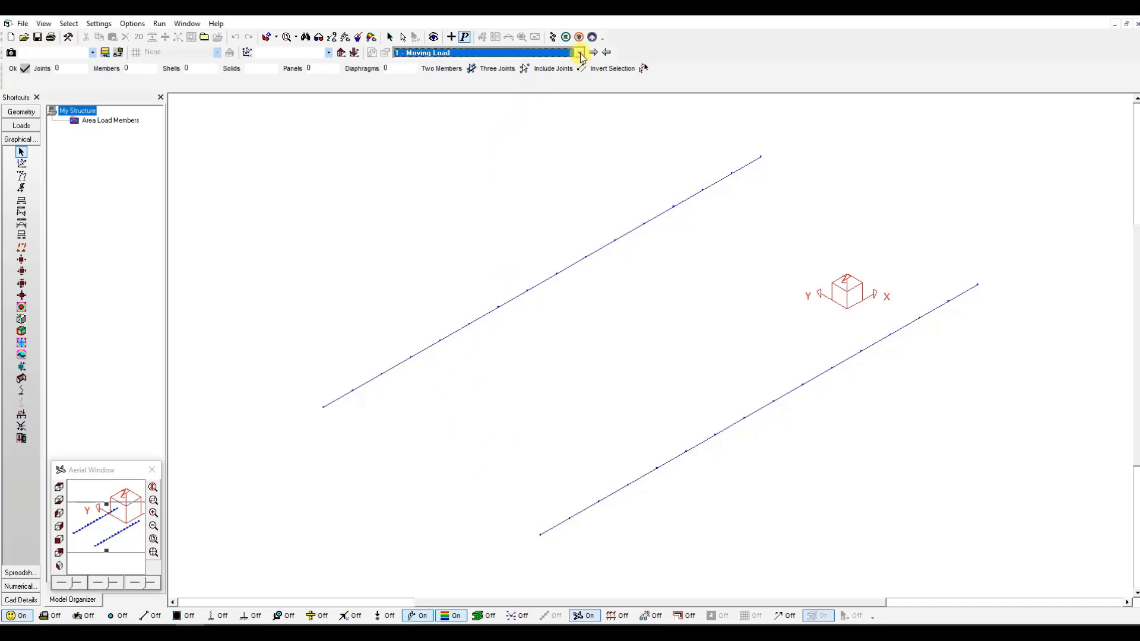
# - Show load case 2, then advance the crane load step by step to case 13
pyautogui.click(581, 55)
pyautogui.click(508, 72)
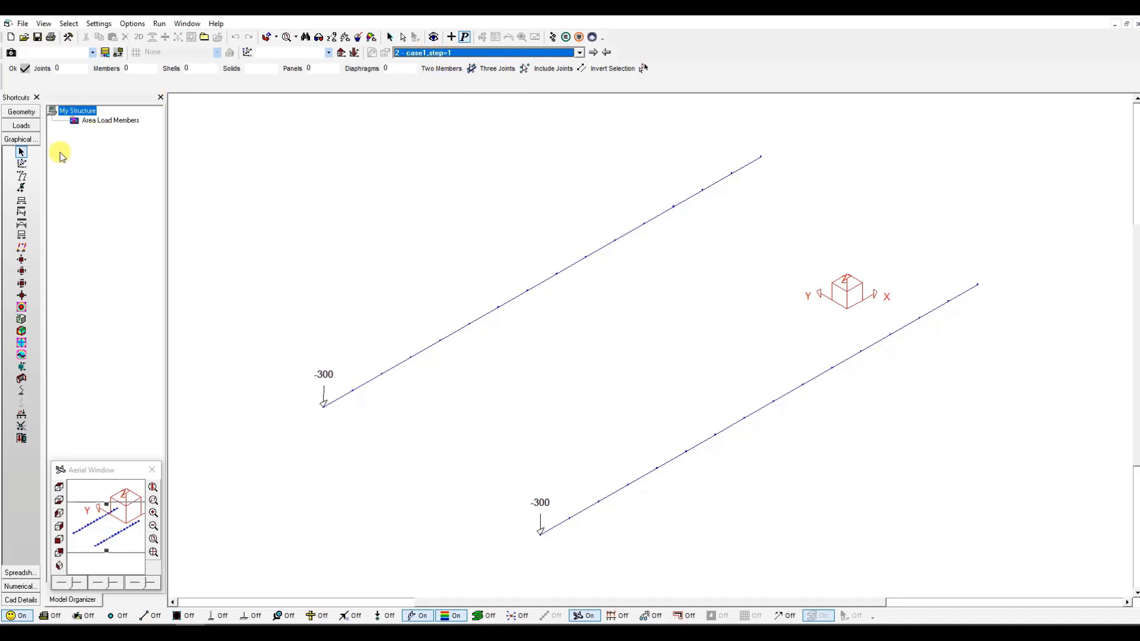
pyautogui.click(593, 53)
pyautogui.click(593, 53)
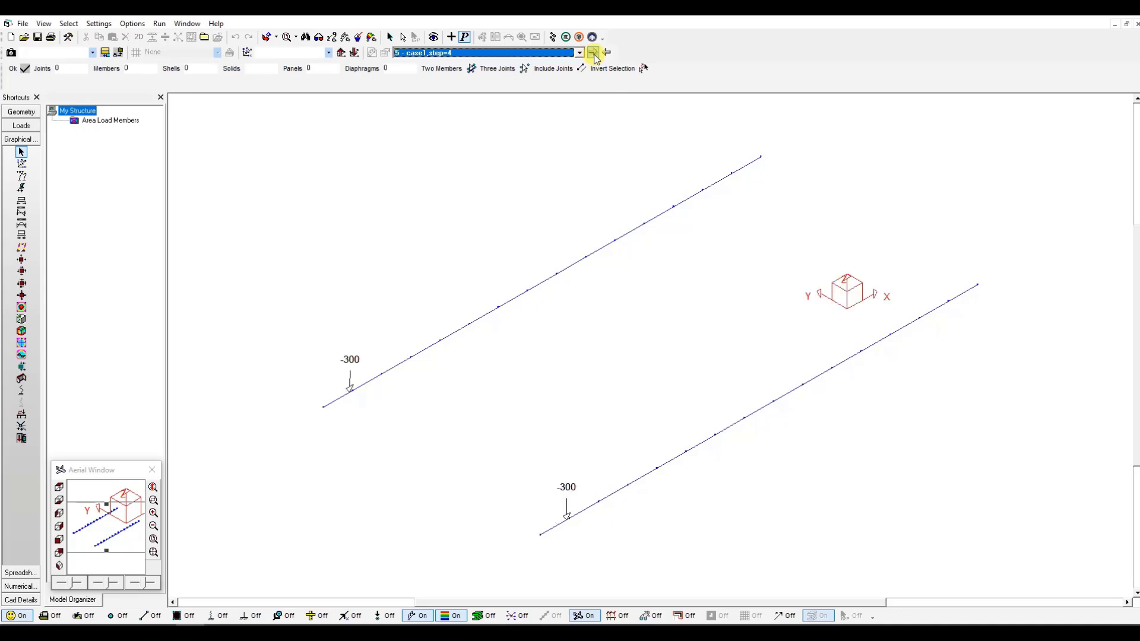
pyautogui.click(593, 52)
pyautogui.click(593, 52)
pyautogui.click(593, 52)
pyautogui.click(592, 52)
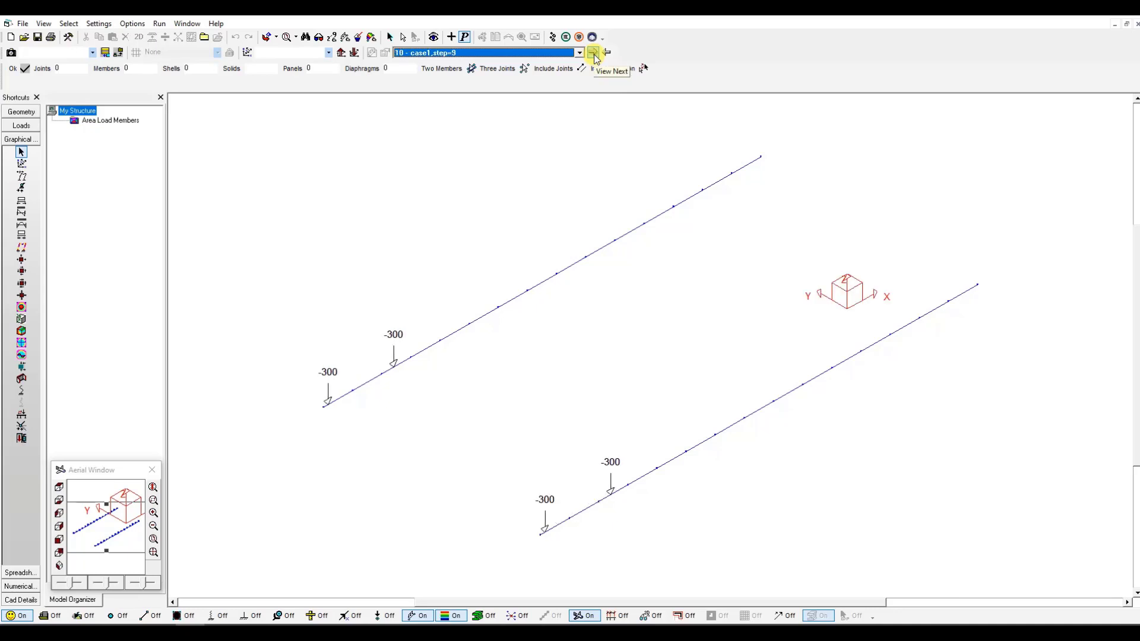
pyautogui.click(593, 52)
pyautogui.click(593, 53)
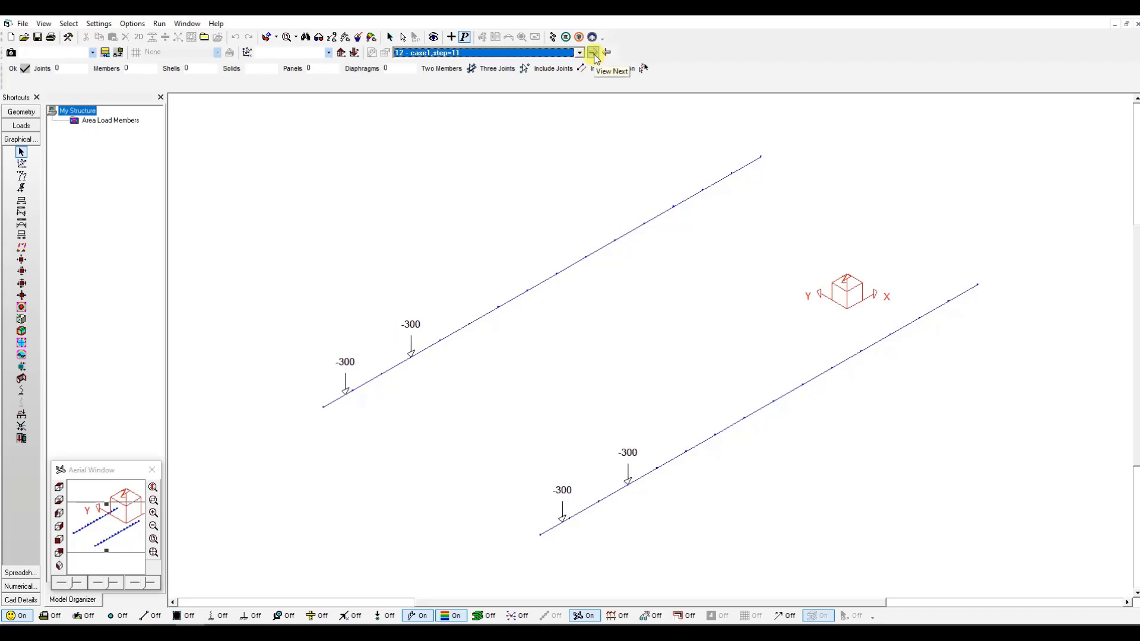
pyautogui.click(593, 52)
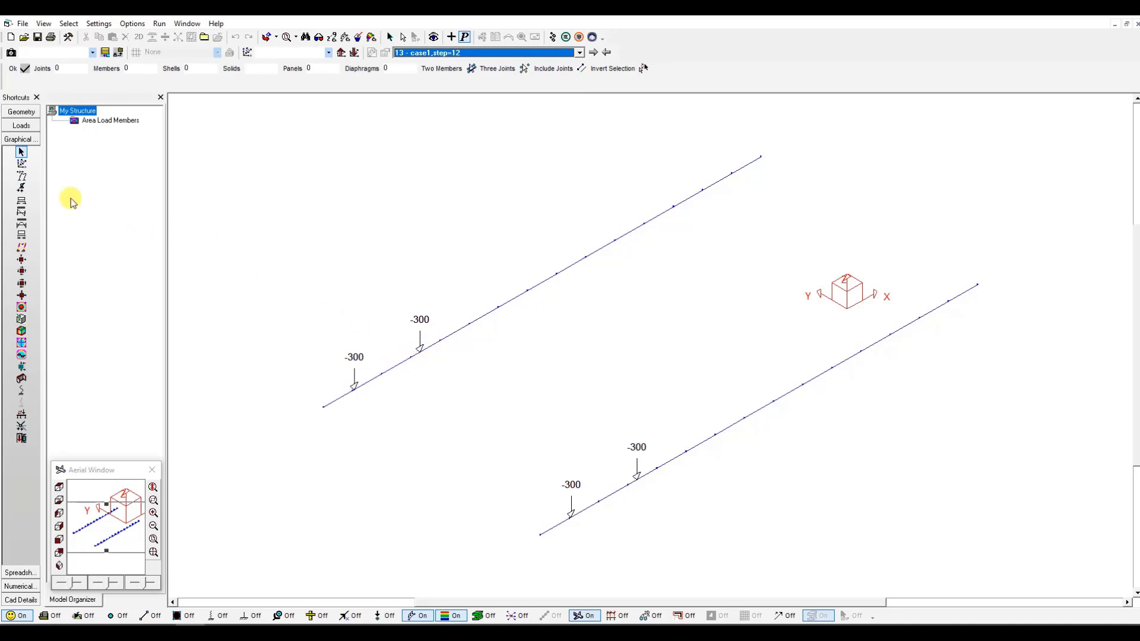
# - Show both girders' deflected shapes with the Deflection Tool and advance the crane load five steps
pyautogui.click(22, 178)
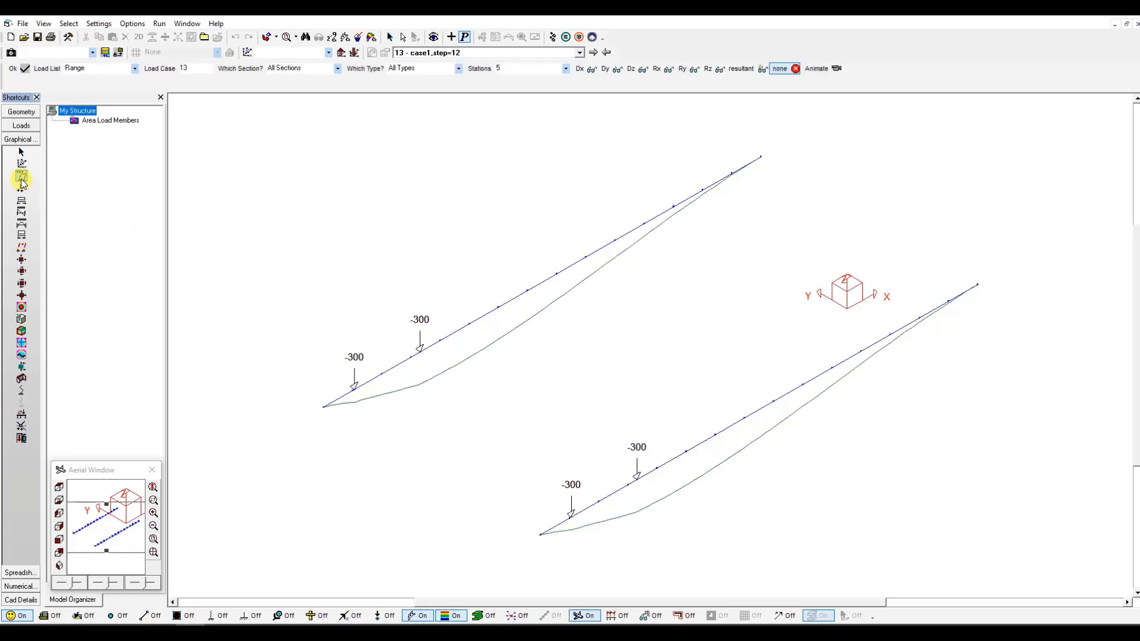
pyautogui.click(593, 54)
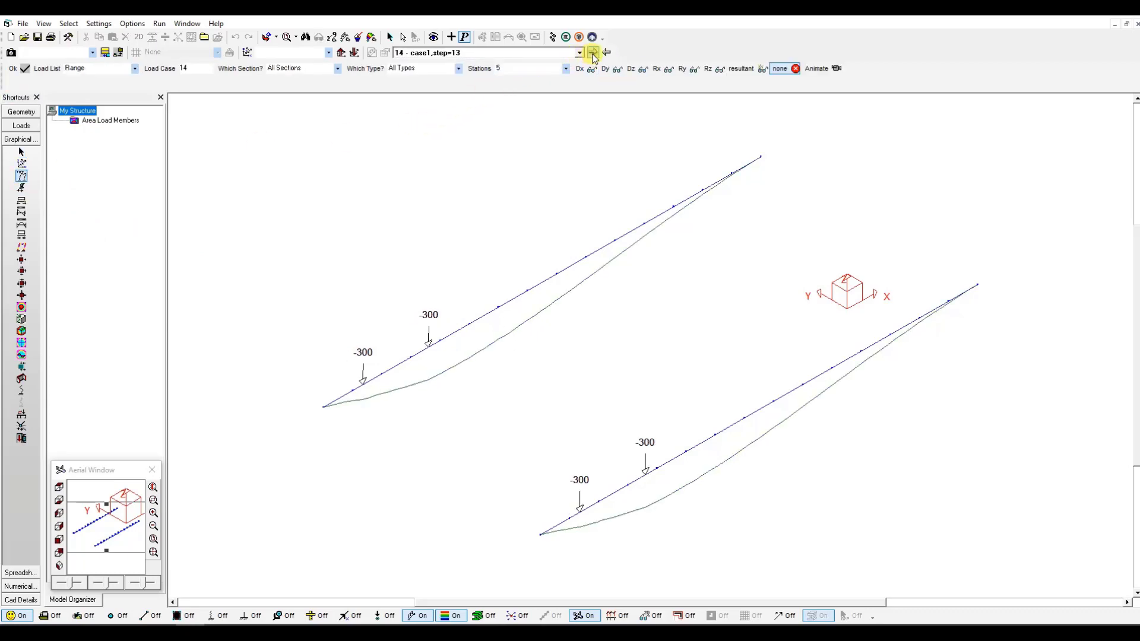
pyautogui.click(593, 54)
pyautogui.click(593, 54)
pyautogui.click(593, 54)
pyautogui.click(593, 54)
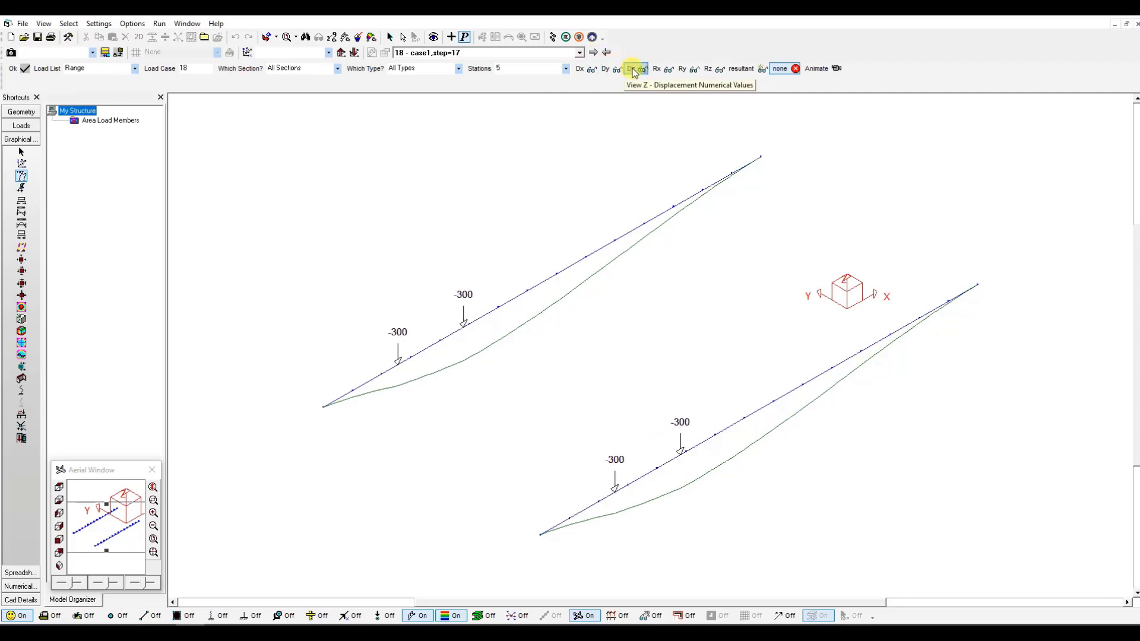
# - Label the girders with Dz values and step forward to load case 26, peaking at 1.6128
pyautogui.click(634, 70)
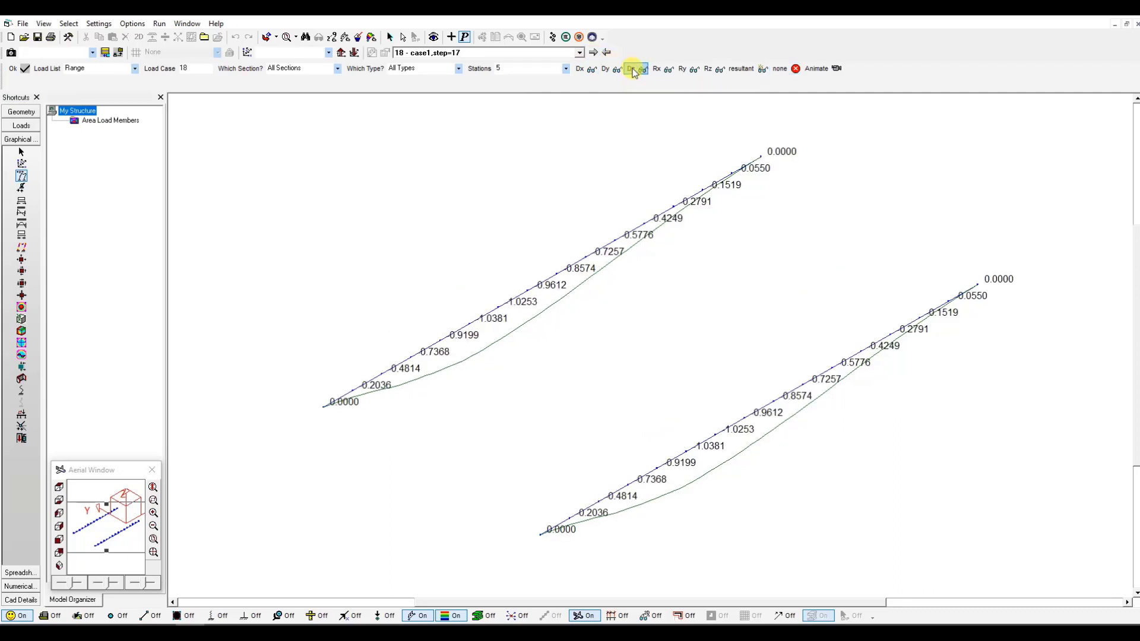
pyautogui.click(579, 54)
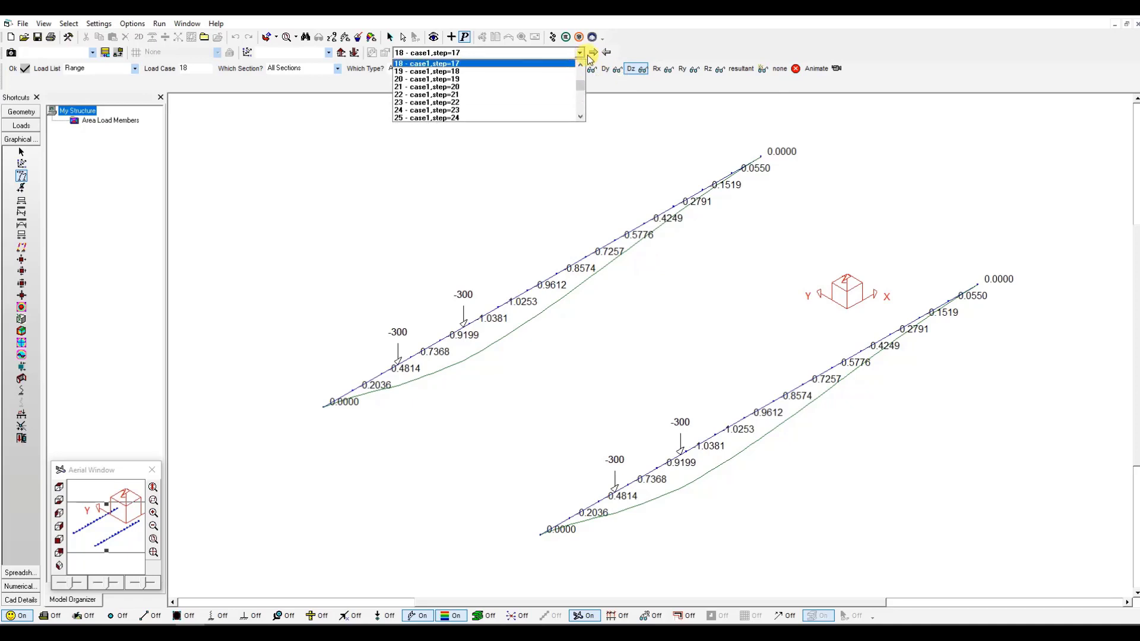
pyautogui.click(593, 53)
pyautogui.click(595, 54)
pyautogui.click(597, 54)
pyautogui.click(597, 54)
pyautogui.click(597, 54)
pyautogui.click(597, 54)
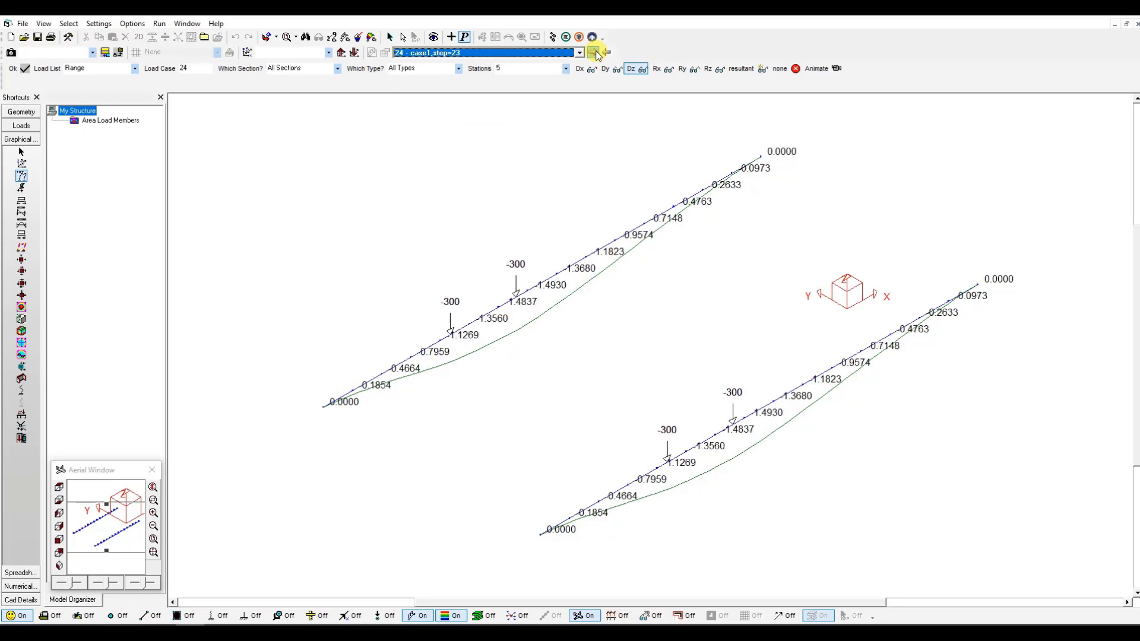
pyautogui.click(597, 54)
pyautogui.click(597, 54)
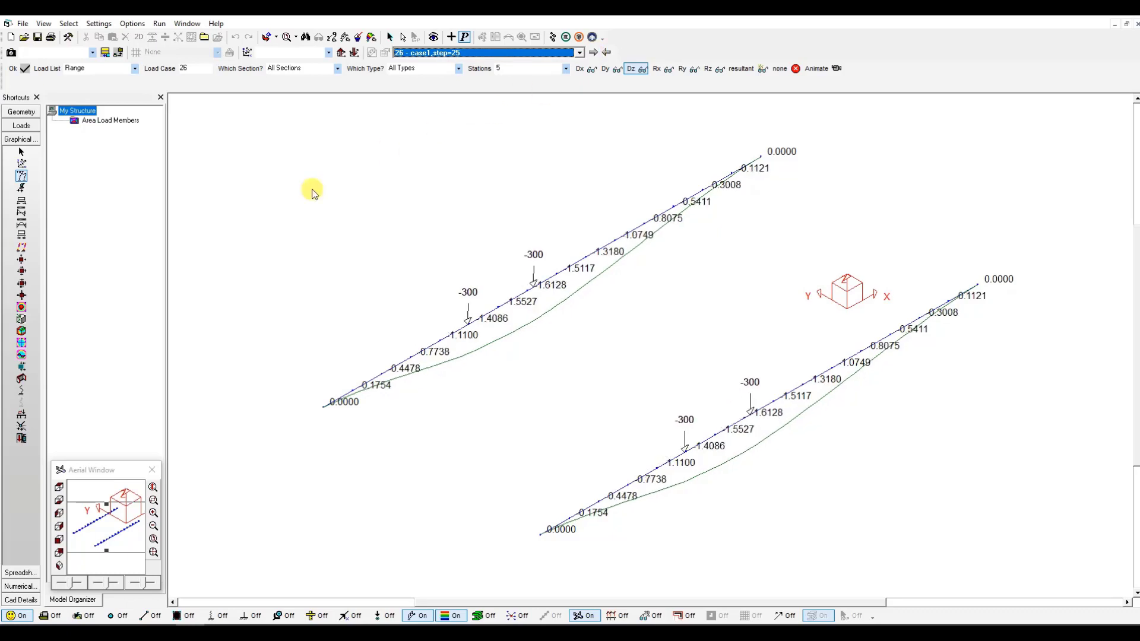
# - Display colour-coded y-Moment diagrams on both girders and advance the crane load five steps
pyautogui.click(24, 230)
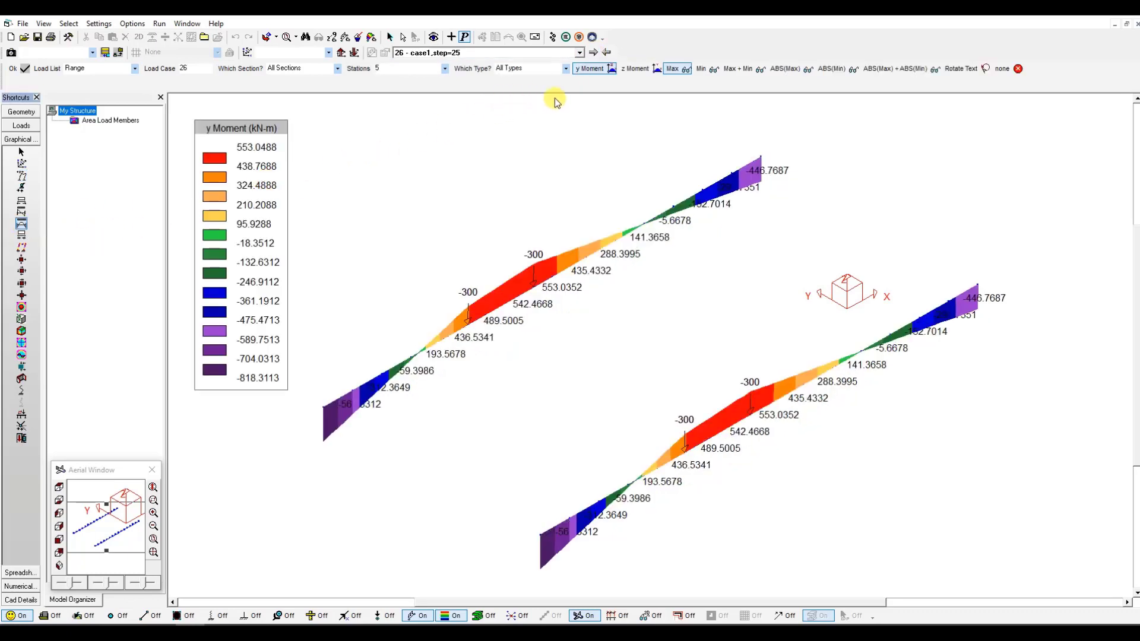
pyautogui.click(592, 54)
pyautogui.click(592, 54)
pyautogui.click(591, 54)
pyautogui.click(591, 54)
pyautogui.click(591, 54)
# - Step the moment diagrams through to load case 36, then launch S-VIEW with the results
pyautogui.click(592, 54)
pyautogui.click(592, 54)
pyautogui.click(592, 54)
pyautogui.click(592, 54)
pyautogui.click(592, 54)
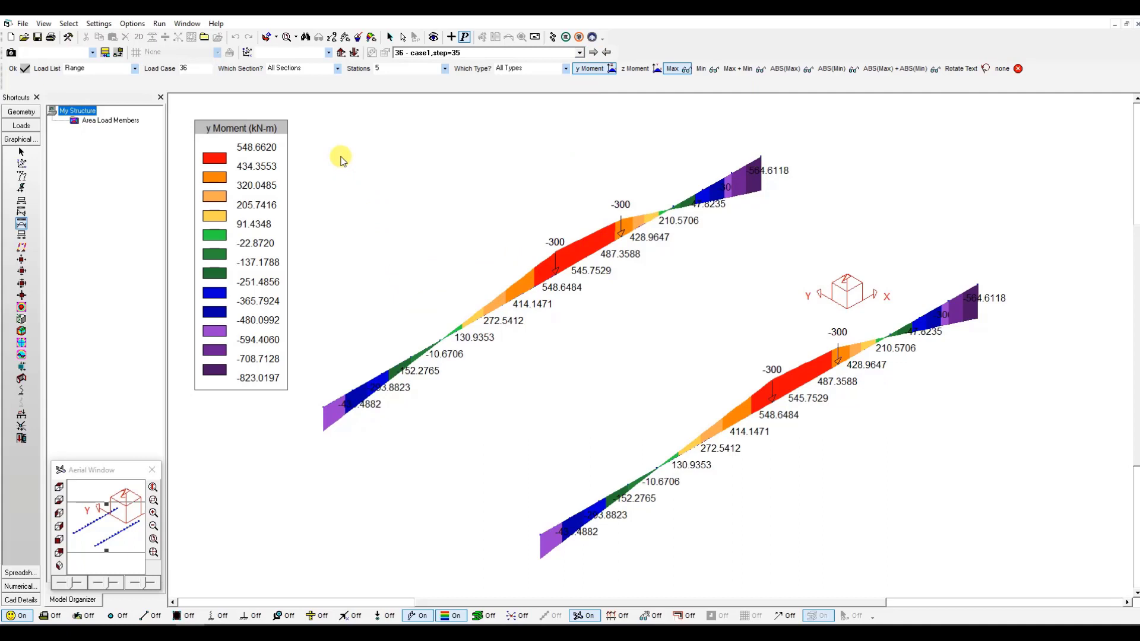
pyautogui.click(161, 24)
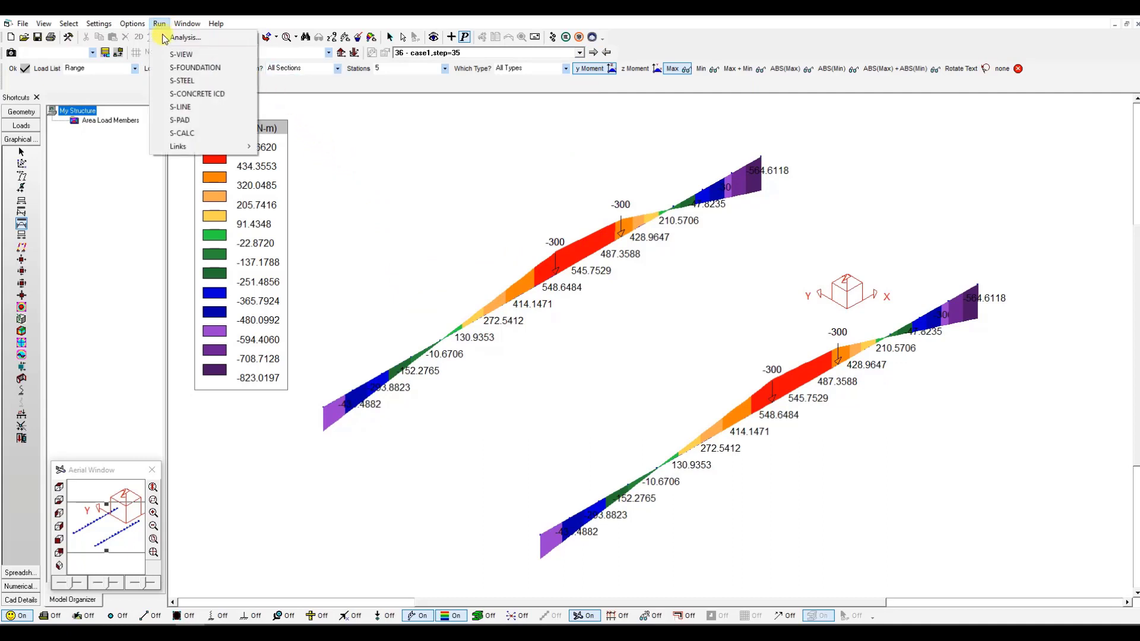
pyautogui.click(179, 52)
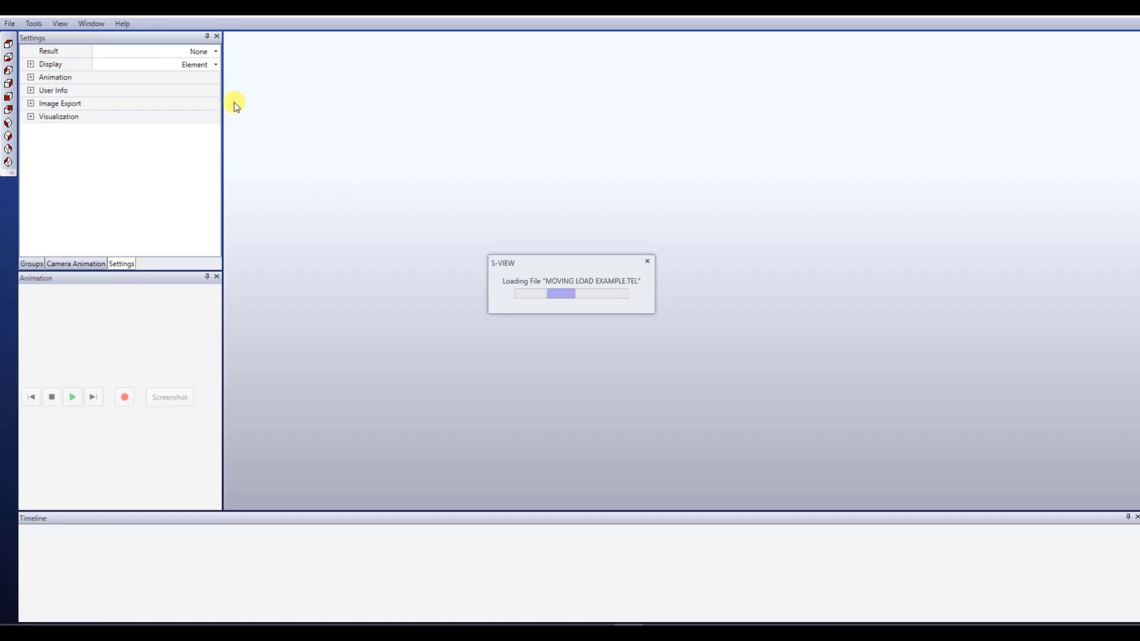
# - Draw the girders as solid Object I-beams and play the 1 – Moving Load animation
pyautogui.moveTo(564, 315); pyautogui.dragTo(573, 325, button='middle')
pyautogui.click(216, 66)
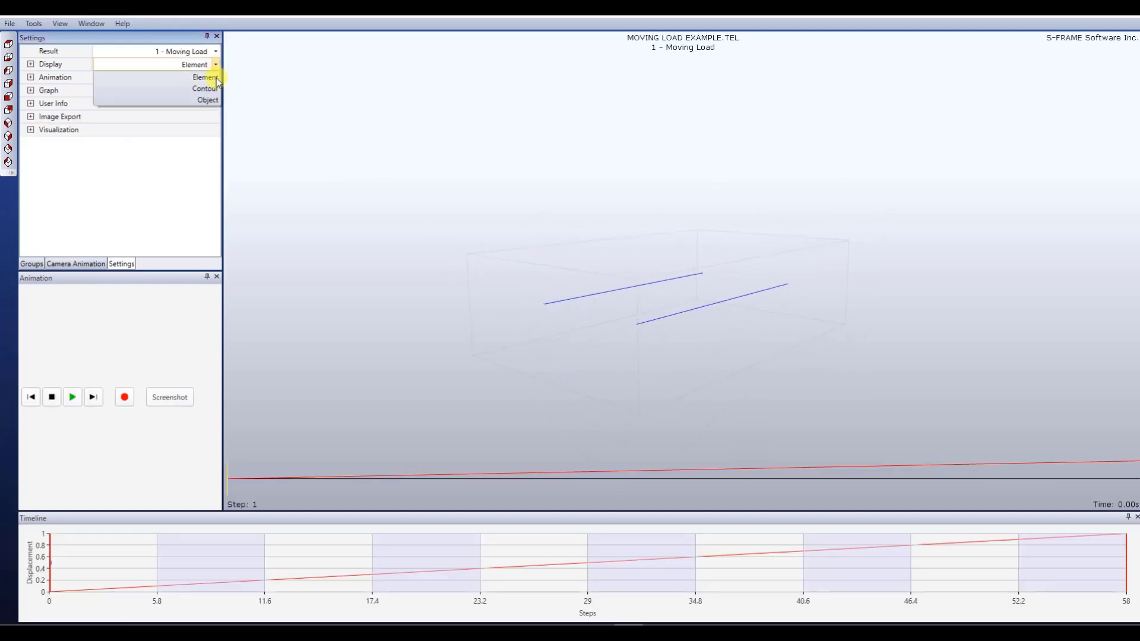
pyautogui.click(211, 101)
pyautogui.moveTo(658, 355)
pyautogui.mouseDown(button='middle')
pyautogui.moveTo(657, 368)
pyautogui.moveTo(647, 360)
pyautogui.moveTo(656, 336)
pyautogui.mouseUp(button='middle')
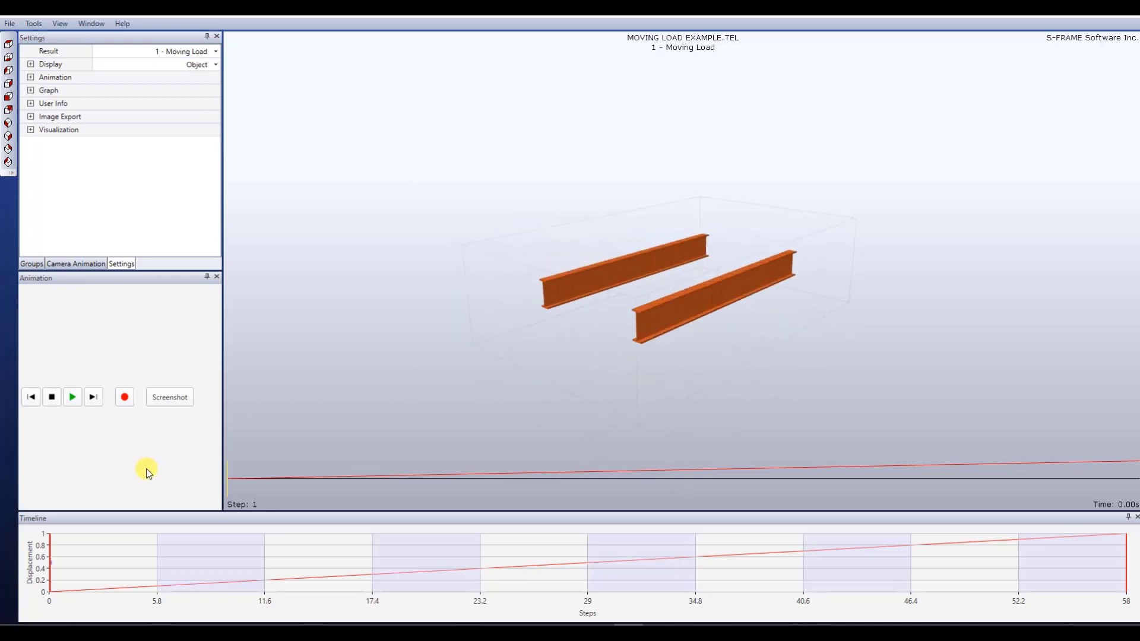
pyautogui.click(72, 397)
pyautogui.moveTo(581, 403); pyautogui.dragTo(572, 365, button='middle')
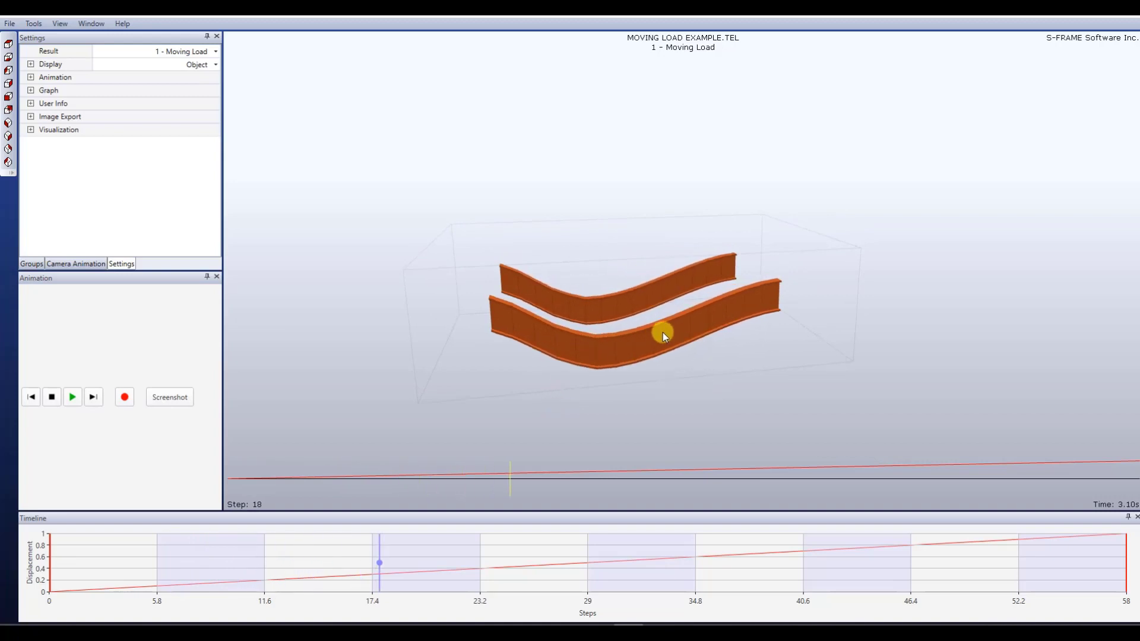